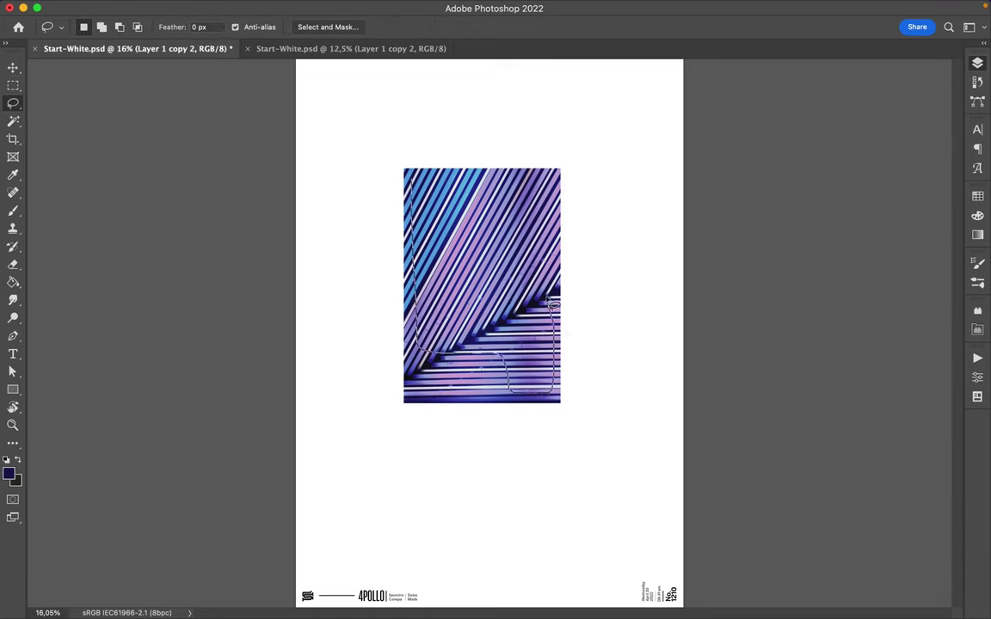
Lasso a section of the striped photo onto its own layer and shift it up and right.
{"action": "left_click_drag", "start_coordinate": [557, 400], "coordinate": [414, 182]}
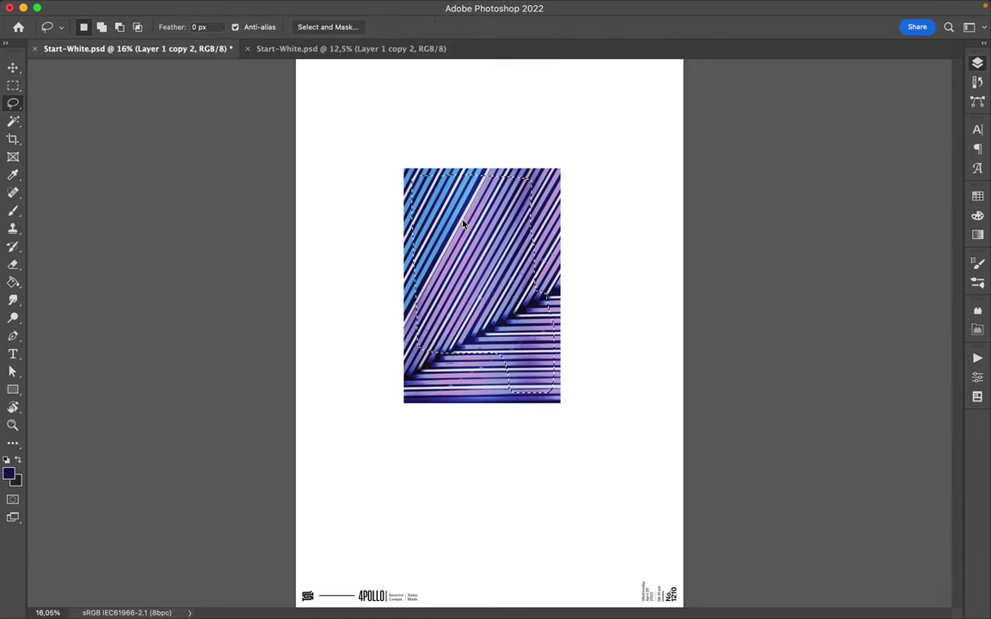
{"action": "key", "text": "ctrl+j"}
{"action": "key", "text": "v"}
{"action": "left_click_drag", "start_coordinate": [477, 241], "coordinate": [505, 208]}
{"action": "key", "text": "F7"}
{"action": "left_click_drag", "start_coordinate": [602, 245], "coordinate": [621, 219]}
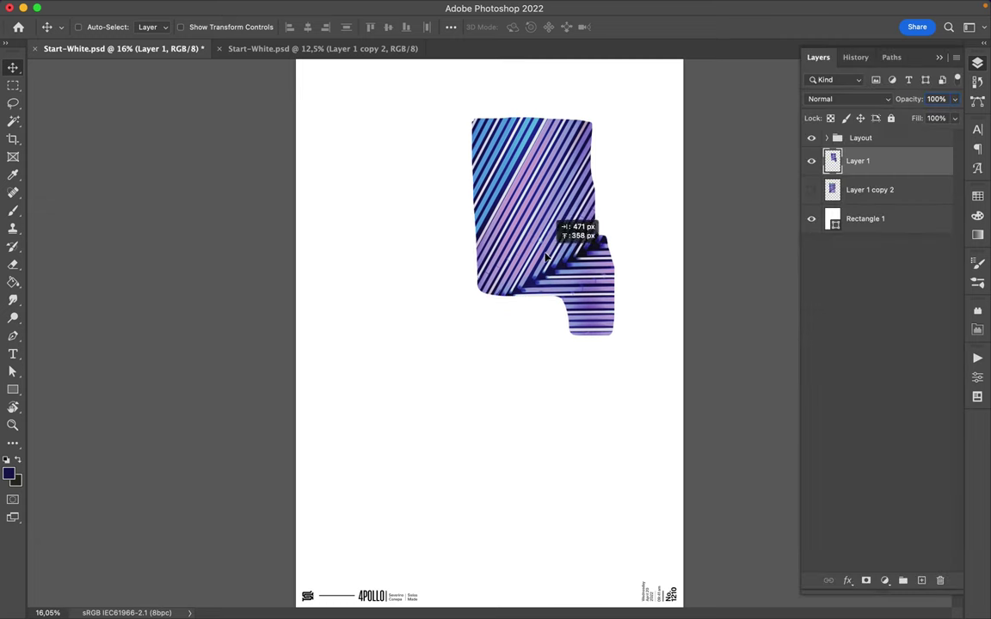
Copy another striped part to a new layer, rotate it to a chevron angle and position it.
{"action": "left_click", "coordinate": [870, 189]}
{"action": "key", "text": "l"}
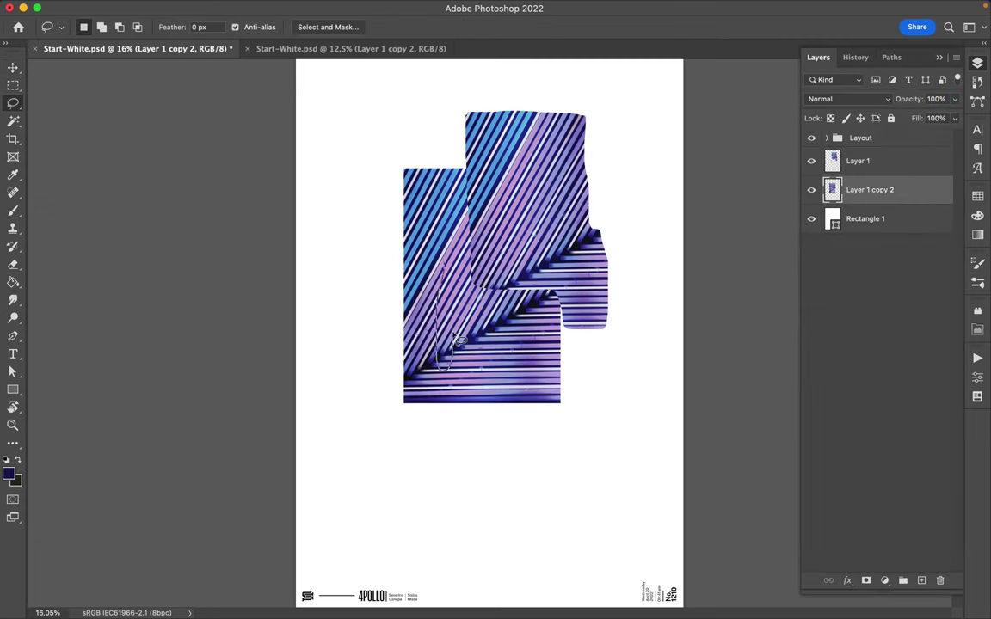
{"action": "mouse_move", "coordinate": [446, 297]}
{"action": "left_mouse_down"}
{"action": "mouse_move", "coordinate": [424, 290]}
{"action": "mouse_move", "coordinate": [484, 282]}
{"action": "left_mouse_up"}
{"action": "key", "text": "ctrl+j"}
{"action": "key", "text": "v"}
{"action": "key", "text": "ctrl+t"}
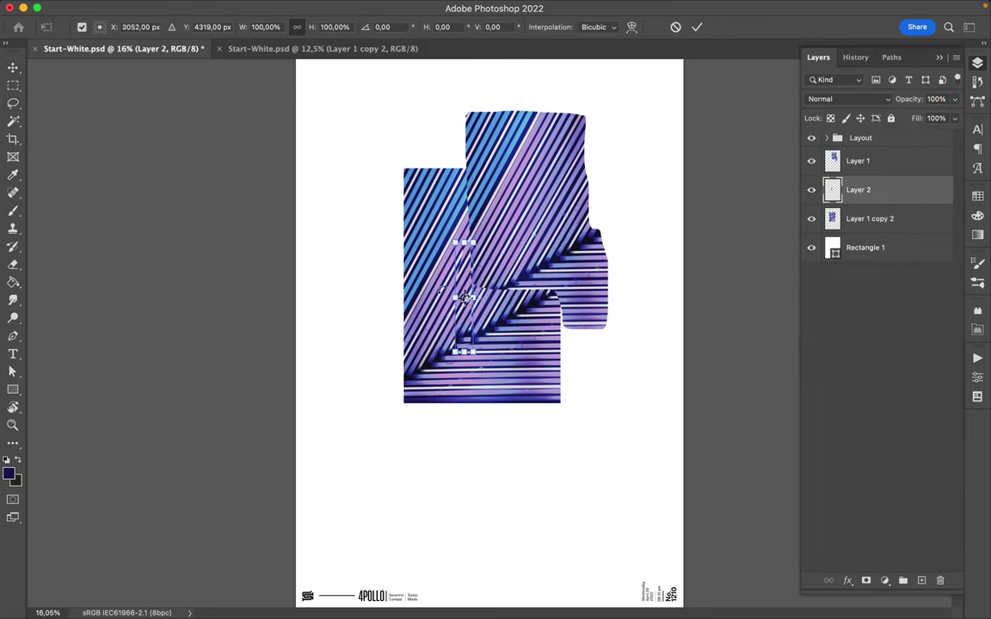
{"action": "left_click_drag", "start_coordinate": [568, 258], "coordinate": [589, 247]}
{"action": "key", "text": "Return"}
{"action": "left_click_drag", "start_coordinate": [496, 292], "coordinate": [526, 306]}
Move the lower striped block down and copy part of it to a new layer.
{"action": "left_click", "coordinate": [528, 397], "text": "ctrl"}
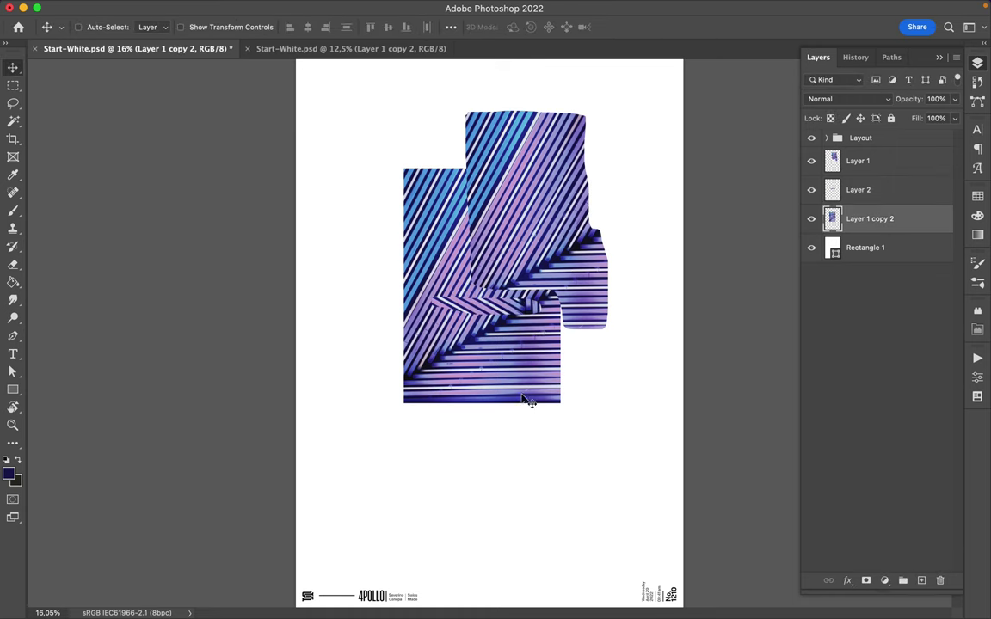
{"action": "left_click_drag", "start_coordinate": [528, 397], "coordinate": [510, 567]}
{"action": "key", "text": "l"}
{"action": "mouse_move", "coordinate": [454, 465]}
{"action": "left_mouse_down"}
{"action": "mouse_move", "coordinate": [404, 417]}
{"action": "mouse_move", "coordinate": [498, 460]}
{"action": "mouse_move", "coordinate": [430, 378]}
{"action": "left_mouse_up"}
{"action": "key", "text": "ctrl+j"}
{"action": "key", "text": "v"}
Copy a band of the lower block to a new layer, then move and hide the original block.
{"action": "left_click", "coordinate": [486, 460], "text": "ctrl"}
{"action": "key", "text": "l"}
{"action": "left_click_drag", "start_coordinate": [421, 435], "coordinate": [576, 348]}
{"action": "key", "text": "ctrl+j"}
{"action": "key", "text": "v"}
{"action": "left_click", "coordinate": [525, 439], "text": "ctrl"}
{"action": "left_click_drag", "start_coordinate": [524, 439], "coordinate": [416, 510]}
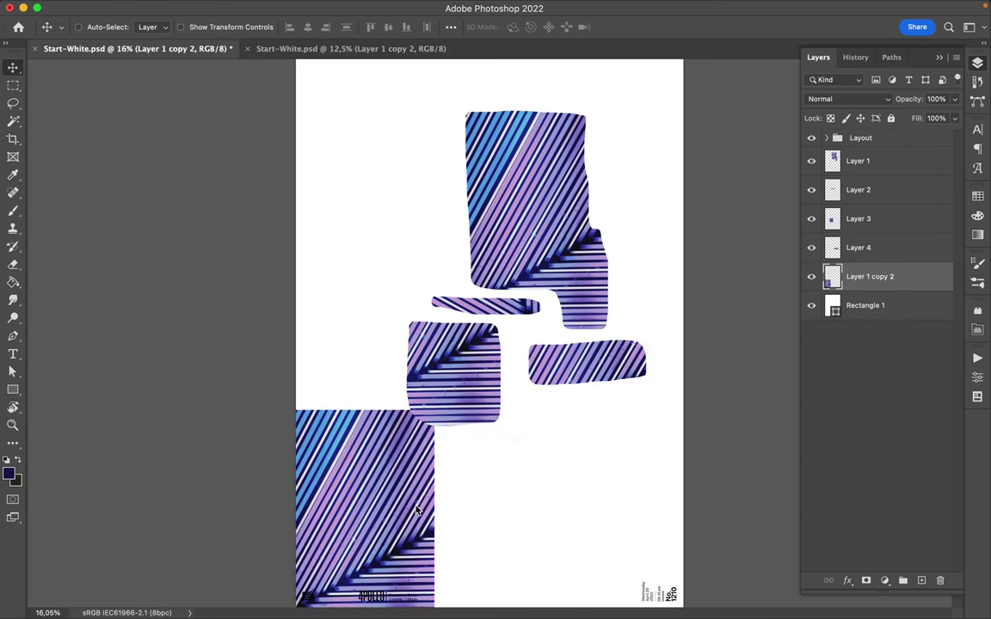
{"action": "left_click", "coordinate": [811, 276]}
Select the white background rectangle layer with light blue as the paint colour.
{"action": "left_click", "coordinate": [865, 305]}
{"action": "left_click", "coordinate": [977, 235]}
{"action": "left_click", "coordinate": [860, 229]}
{"action": "key", "text": "ctrl+z"}
{"action": "left_click", "coordinate": [977, 235]}
{"action": "key", "text": "ctrl+j"}
{"action": "key", "text": "ctrl+z"}
{"action": "key", "text": "ctrl+n"}
{"action": "key", "text": "Escape"}
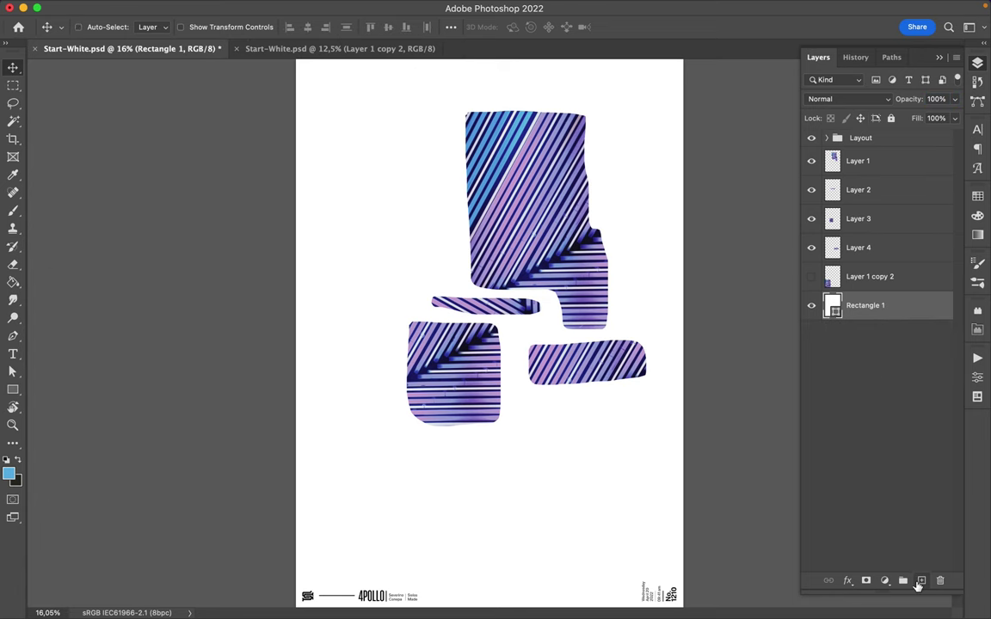
Add a new layer and set up a 508 px Hard Round brush in light blue.
{"action": "left_click", "coordinate": [920, 581]}
{"action": "key", "text": "b"}
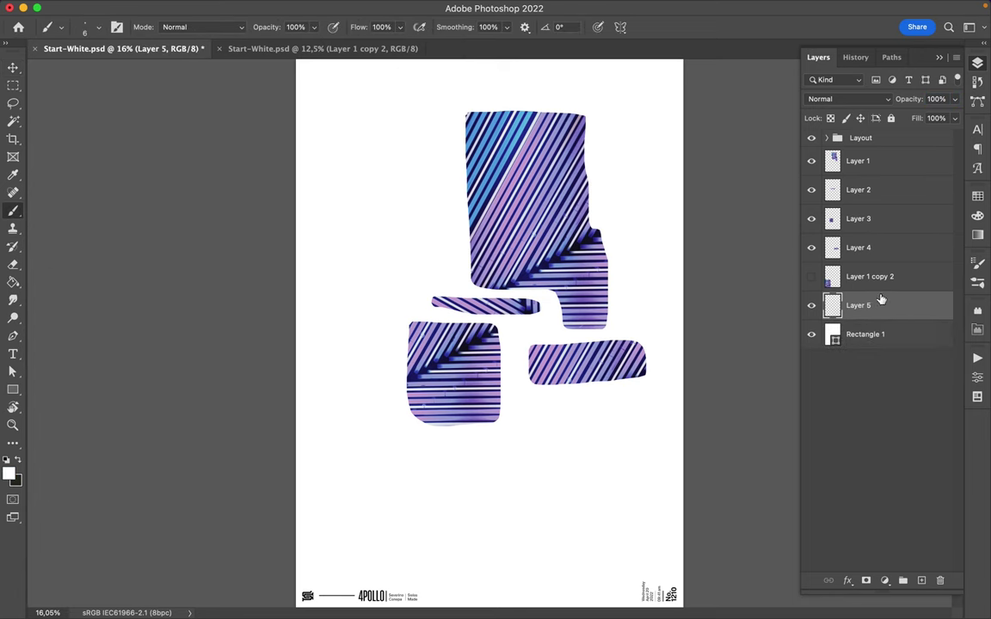
{"action": "right_click", "coordinate": [608, 299]}
{"action": "left_click_drag", "start_coordinate": [657, 214], "coordinate": [688, 213]}
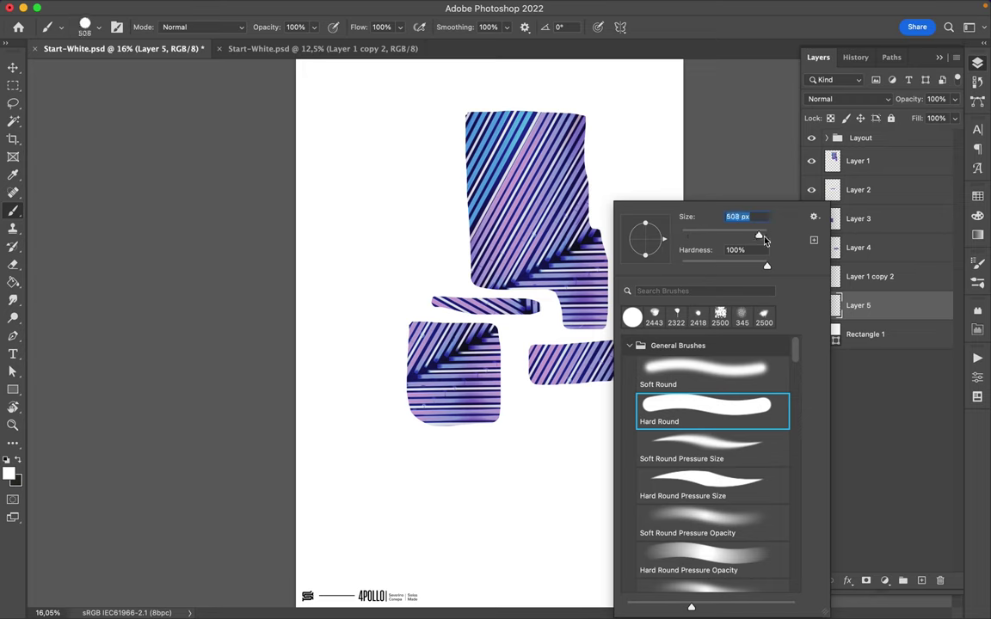
{"action": "left_click", "coordinate": [977, 195]}
{"action": "left_click", "coordinate": [814, 231]}
Paint thick blue strokes under the fragments, around the top, lower-left square and a left vertical bar.
{"action": "left_click_drag", "start_coordinate": [447, 290], "coordinate": [553, 463]}
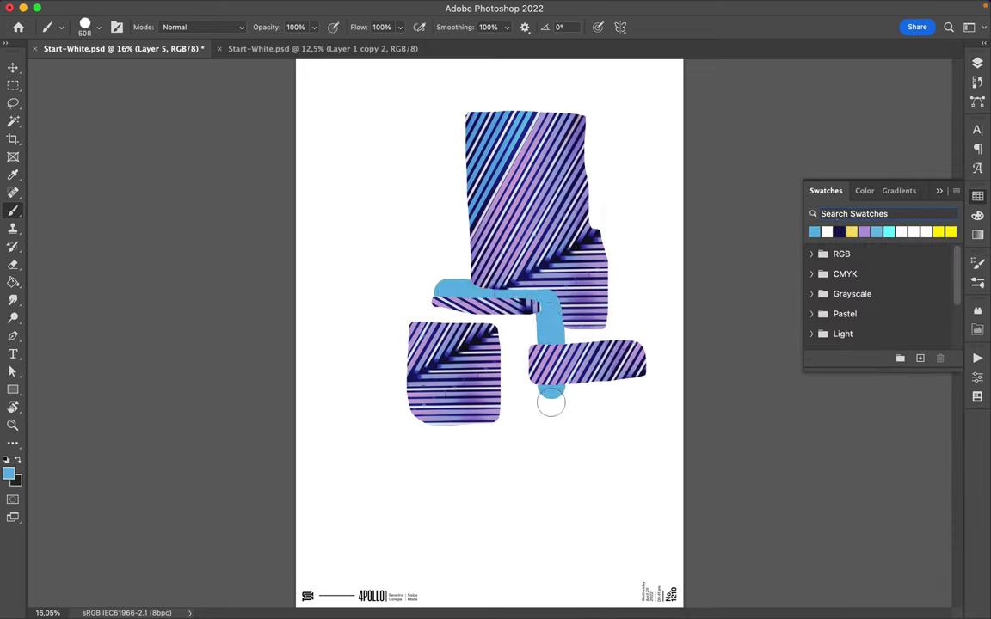
{"action": "mouse_move", "coordinate": [551, 103]}
{"action": "left_mouse_down"}
{"action": "mouse_move", "coordinate": [593, 194]}
{"action": "mouse_move", "coordinate": [615, 299]}
{"action": "mouse_move", "coordinate": [561, 325]}
{"action": "left_mouse_up"}
{"action": "mouse_move", "coordinate": [400, 326]}
{"action": "left_mouse_down"}
{"action": "mouse_move", "coordinate": [399, 427]}
{"action": "mouse_move", "coordinate": [500, 420]}
{"action": "left_mouse_up"}
{"action": "left_click_drag", "start_coordinate": [440, 122], "coordinate": [439, 232]}
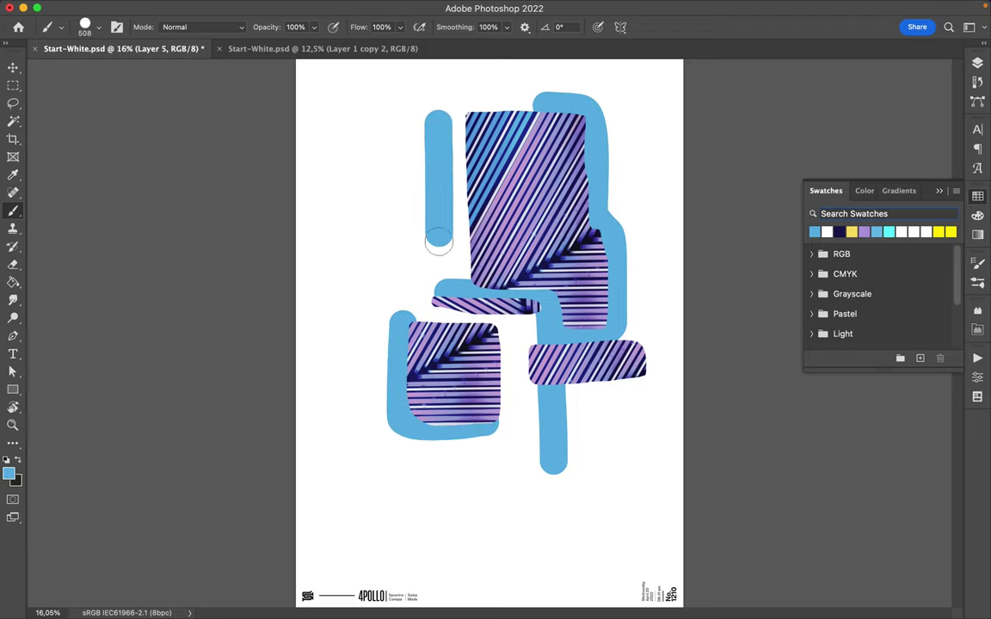
{"action": "key", "text": "ctrl+z"}
{"action": "left_click", "coordinate": [440, 121]}
{"action": "left_click_drag", "start_coordinate": [440, 121], "coordinate": [441, 222]}
{"action": "scroll", "coordinate": [440, 222], "scroll_direction": "down", "scroll_amount": 1}
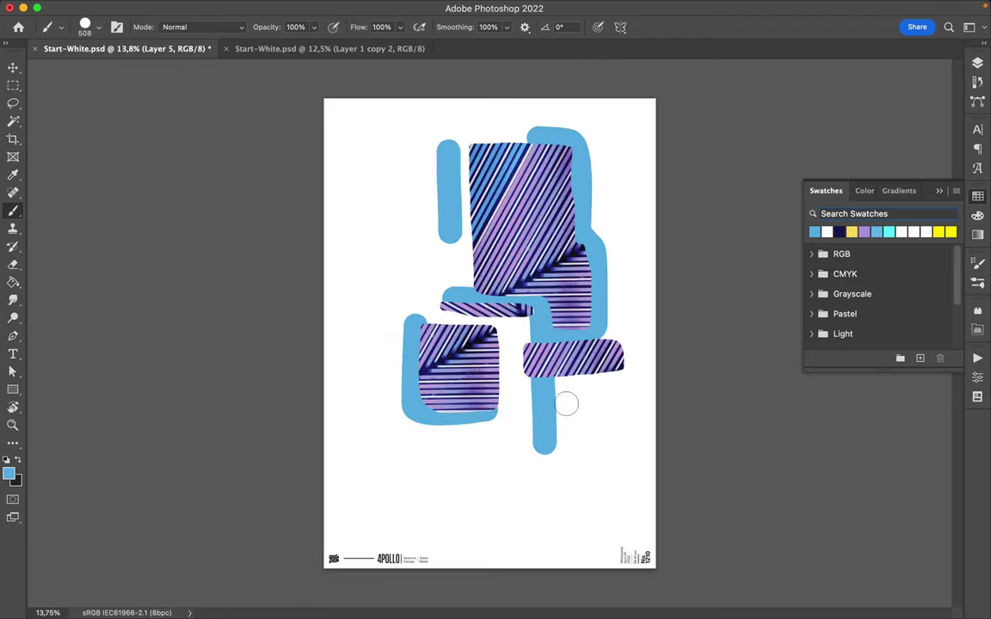
{"action": "left_click_drag", "start_coordinate": [582, 384], "coordinate": [599, 384]}
Set the paint colour to dark navy and add a new empty layer above the blue paint.
{"action": "key", "text": "v"}
{"action": "left_click", "coordinate": [839, 231]}
{"action": "left_click", "coordinate": [977, 63]}
{"action": "left_click", "coordinate": [921, 580]}
{"action": "right_click", "coordinate": [413, 231]}
{"action": "key", "text": "b"}
{"action": "right_click", "coordinate": [472, 203]}
With a 9 px brush, draw dark outline lines and a loop around the thin strip.
{"action": "type", "text": "9"}
{"action": "scroll", "coordinate": [652, 316], "scroll_direction": "up", "scroll_amount": 3}
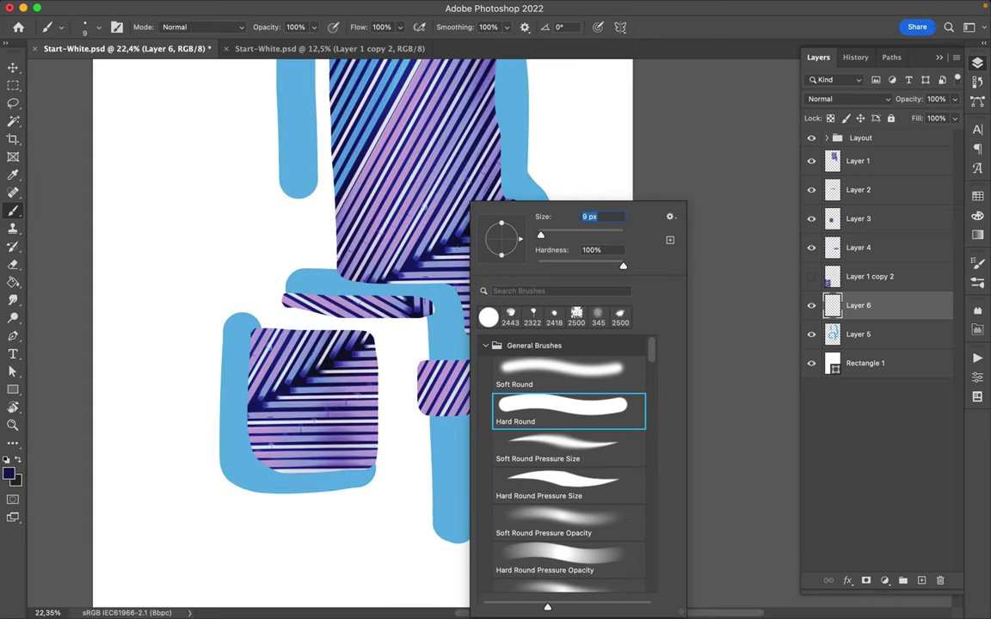
{"action": "scroll", "coordinate": [652, 316], "scroll_direction": "up", "scroll_amount": 3}
{"action": "key", "text": "Return"}
{"action": "left_click_drag", "start_coordinate": [193, 311], "coordinate": [317, 310]}
{"action": "left_click_drag", "start_coordinate": [364, 282], "coordinate": [181, 280]}
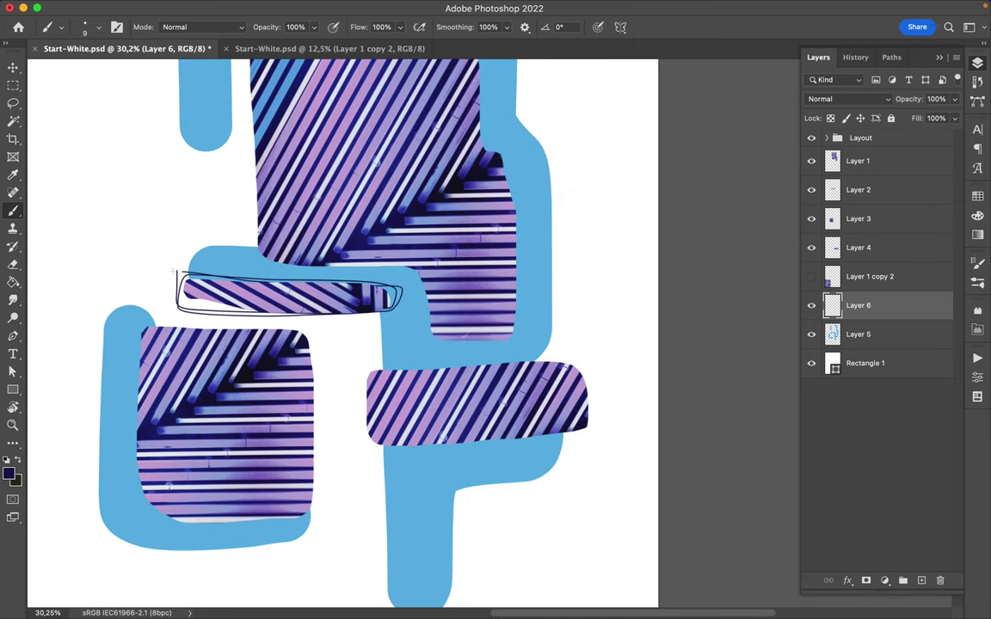
{"action": "mouse_move", "coordinate": [387, 275]}
{"action": "left_mouse_down"}
{"action": "mouse_move", "coordinate": [172, 277]}
{"action": "mouse_move", "coordinate": [258, 320]}
{"action": "mouse_move", "coordinate": [396, 279]}
{"action": "mouse_move", "coordinate": [172, 275]}
{"action": "mouse_move", "coordinate": [150, 262]}
{"action": "mouse_move", "coordinate": [411, 292]}
{"action": "left_mouse_up"}
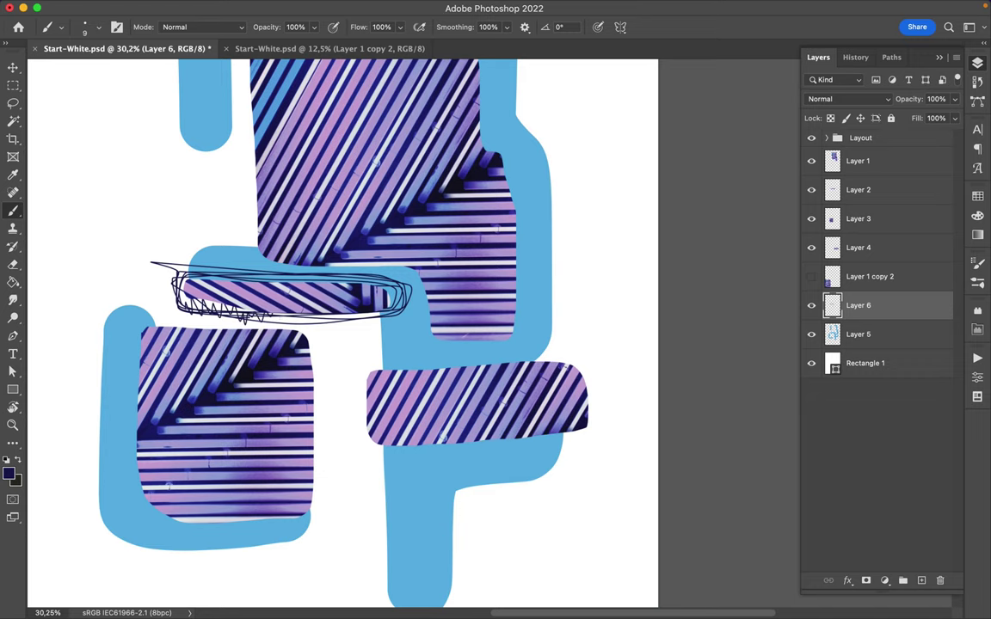
Load a stipple brush from the th_stipple_brush_pack set.
{"action": "scroll", "coordinate": [387, 379], "scroll_direction": "down", "scroll_amount": 3}
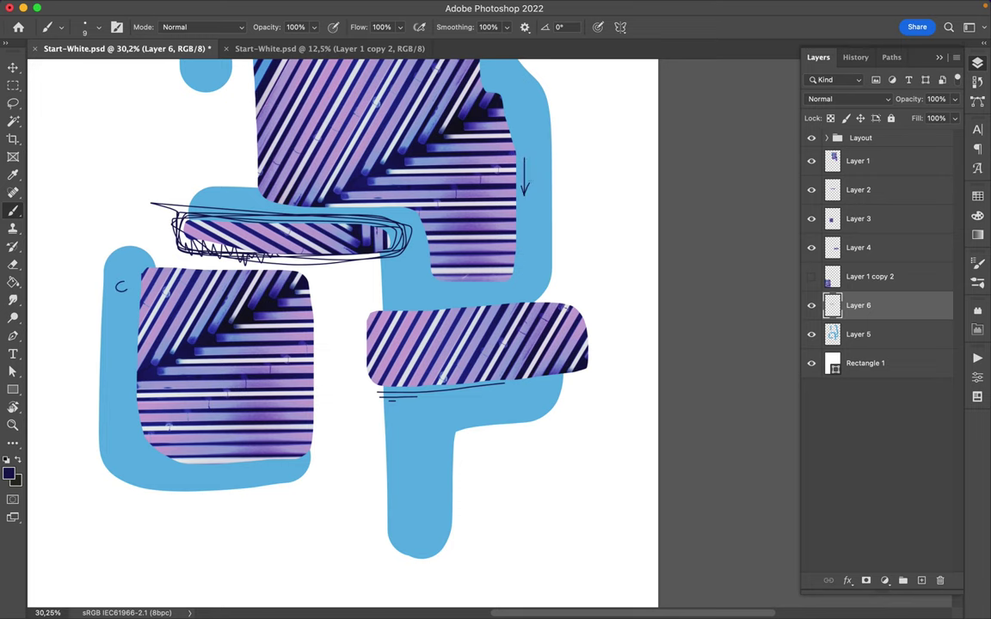
{"action": "scroll", "coordinate": [120, 287], "scroll_direction": "up", "scroll_amount": 4}
{"action": "scroll", "coordinate": [120, 287], "scroll_direction": "up", "scroll_amount": 2}
{"action": "scroll", "coordinate": [258, 344], "scroll_direction": "up", "scroll_amount": 3}
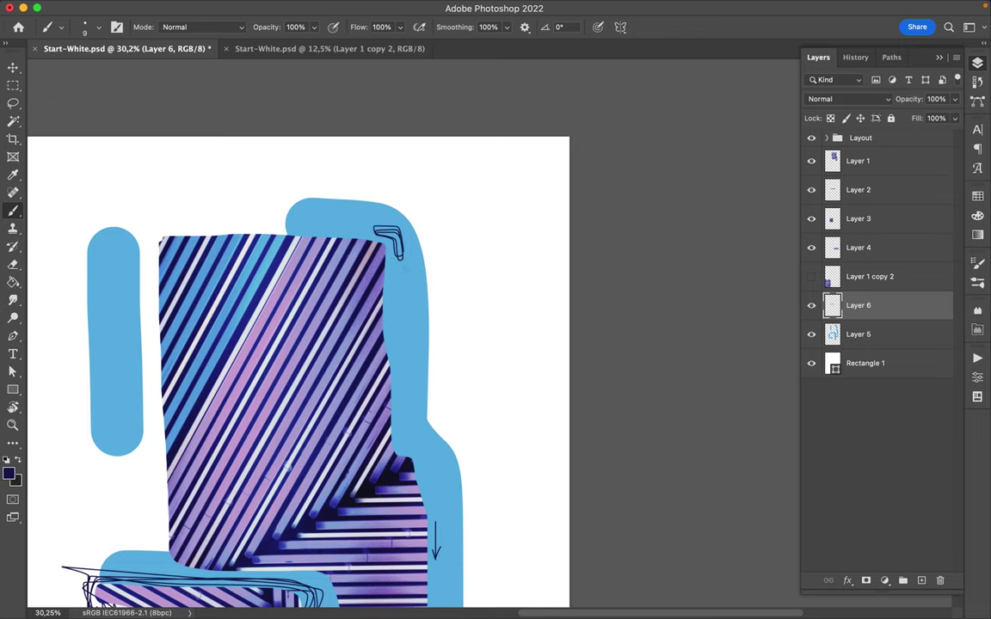
{"action": "scroll", "coordinate": [344, 344], "scroll_direction": "down", "scroll_amount": 3}
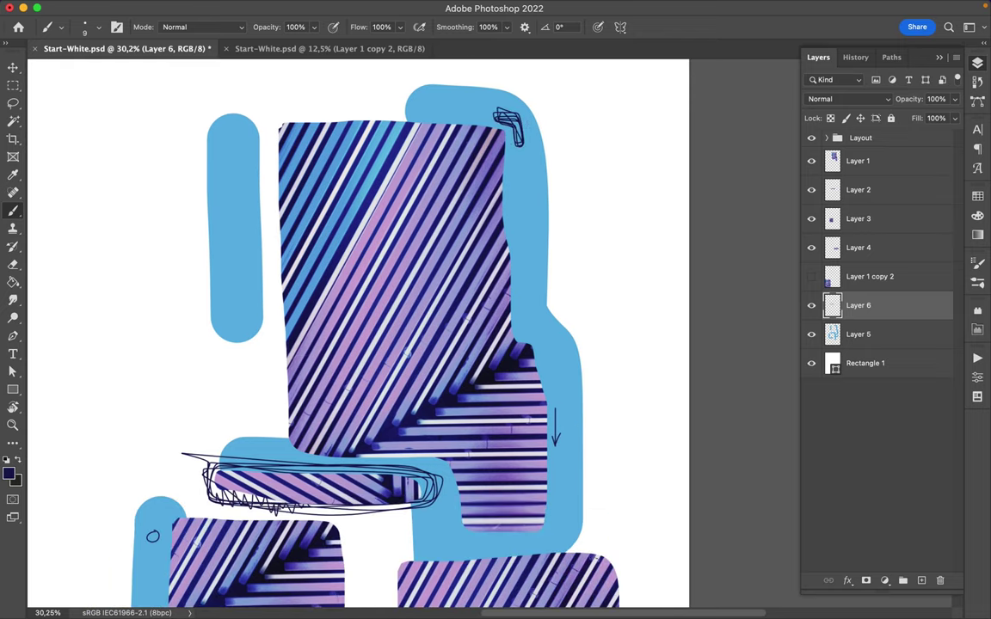
{"action": "scroll", "coordinate": [344, 344], "scroll_direction": "down", "scroll_amount": 2}
{"action": "right_click", "coordinate": [329, 203]}
{"action": "scroll", "coordinate": [422, 457], "scroll_direction": "down", "scroll_amount": 10}
{"action": "scroll", "coordinate": [422, 457], "scroll_direction": "down", "scroll_amount": 5}
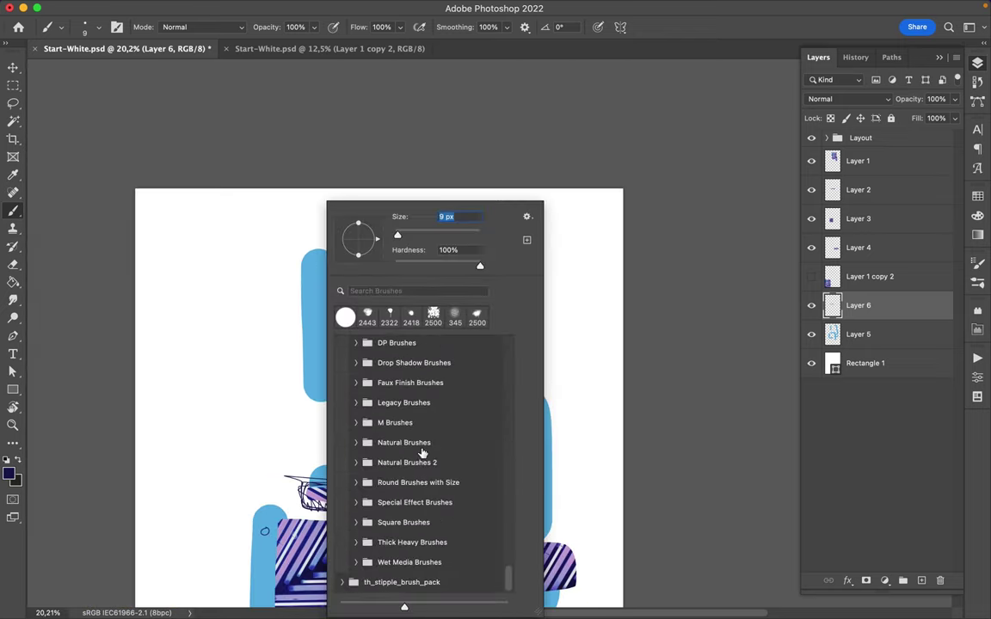
{"action": "left_click", "coordinate": [344, 587]}
{"action": "scroll", "coordinate": [421, 516], "scroll_direction": "down", "scroll_amount": 3}
{"action": "left_click", "coordinate": [424, 542]}
Stipple dark navy texture over the left light-blue bar.
{"action": "key", "text": "Return"}
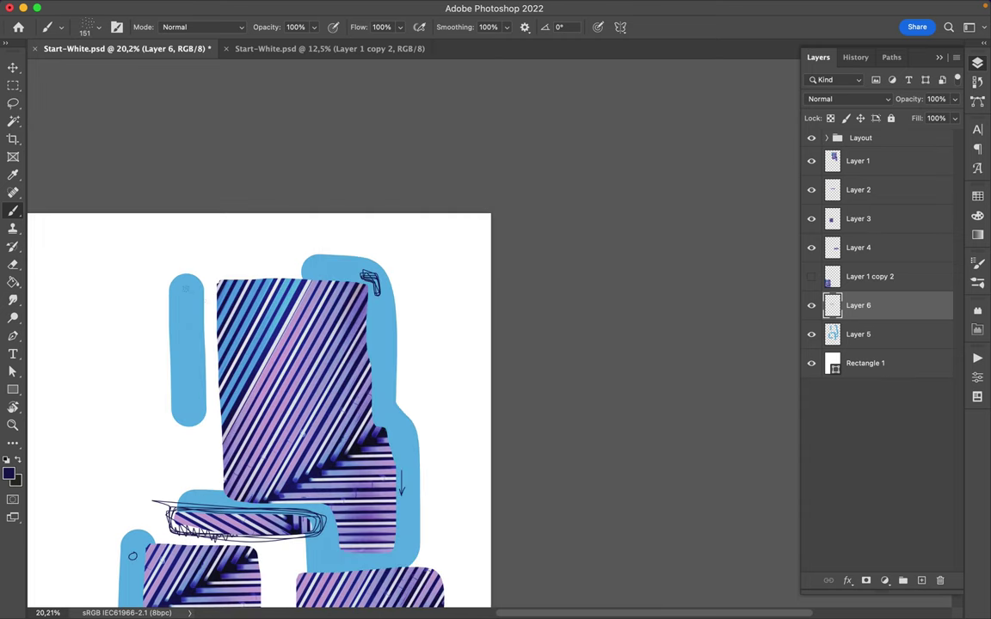
{"action": "mouse_move", "coordinate": [169, 282]}
{"action": "left_mouse_down"}
{"action": "mouse_move", "coordinate": [168, 366]}
{"action": "mouse_move", "coordinate": [162, 284]}
{"action": "mouse_move", "coordinate": [154, 362]}
{"action": "mouse_move", "coordinate": [183, 301]}
{"action": "mouse_move", "coordinate": [164, 245]}
{"action": "mouse_move", "coordinate": [181, 344]}
{"action": "mouse_move", "coordinate": [162, 262]}
{"action": "mouse_move", "coordinate": [169, 389]}
{"action": "left_mouse_up"}
{"action": "mouse_move", "coordinate": [163, 353]}
{"action": "left_mouse_down"}
{"action": "mouse_move", "coordinate": [182, 382]}
{"action": "mouse_move", "coordinate": [155, 360]}
{"action": "mouse_move", "coordinate": [172, 387]}
{"action": "mouse_move", "coordinate": [161, 311]}
{"action": "left_mouse_up"}
{"action": "mouse_move", "coordinate": [165, 389]}
{"action": "left_mouse_down"}
{"action": "mouse_move", "coordinate": [160, 337]}
{"action": "mouse_move", "coordinate": [178, 378]}
{"action": "left_mouse_up"}
{"action": "left_click_drag", "start_coordinate": [182, 308], "coordinate": [181, 360]}
{"action": "left_click_drag", "start_coordinate": [178, 316], "coordinate": [177, 342]}
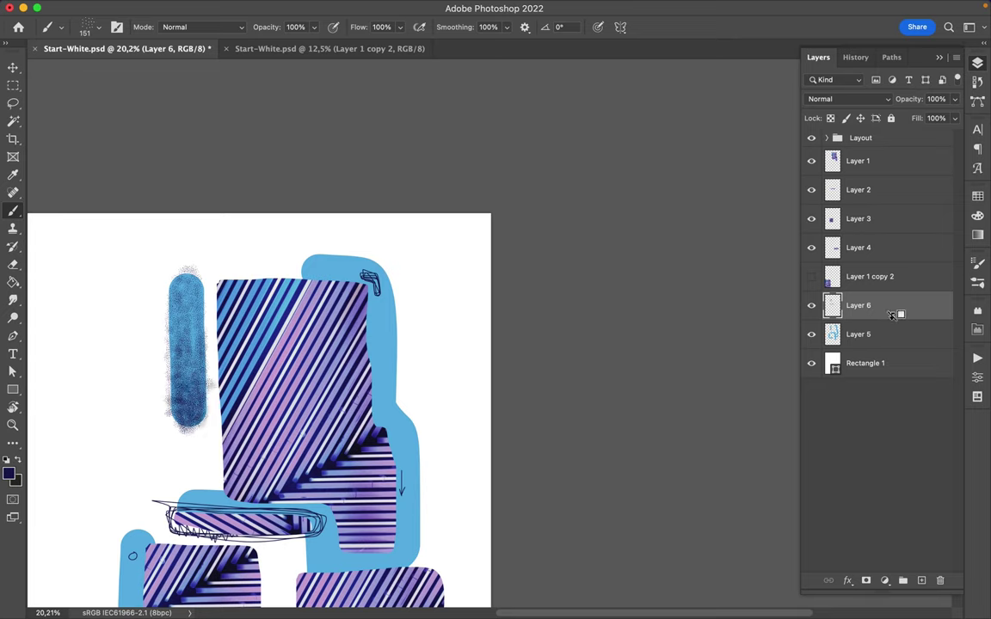
Marquee-select the stippled bar area and cut it onto new Layer 7.
{"action": "key", "text": "m"}
{"action": "mouse_move", "coordinate": [147, 248]}
{"action": "left_mouse_down"}
{"action": "mouse_move", "coordinate": [250, 472]}
{"action": "mouse_move", "coordinate": [242, 460]}
{"action": "left_mouse_up"}
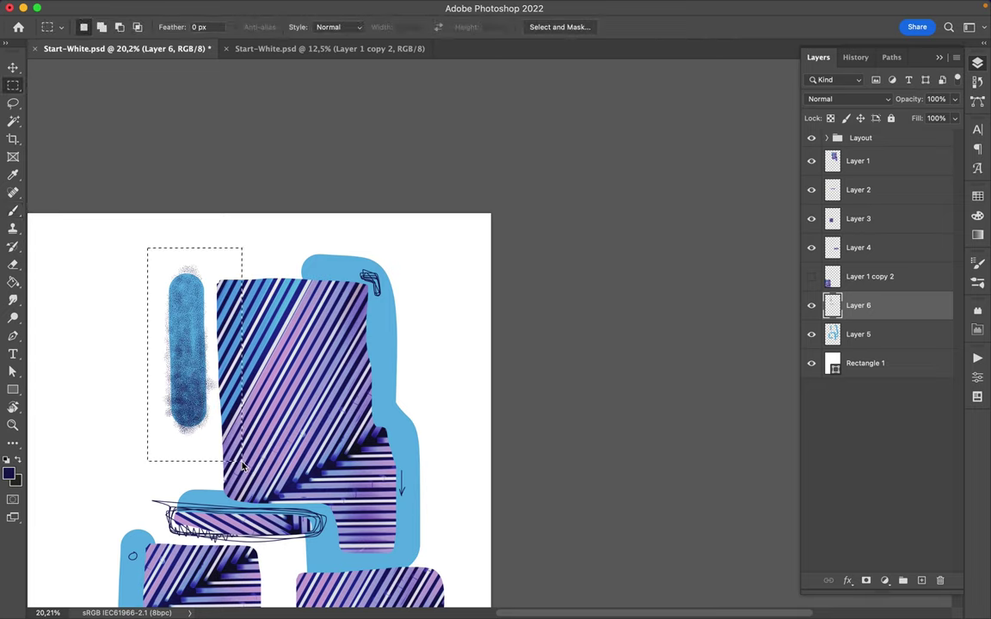
{"action": "key", "text": "super+shift+j"}
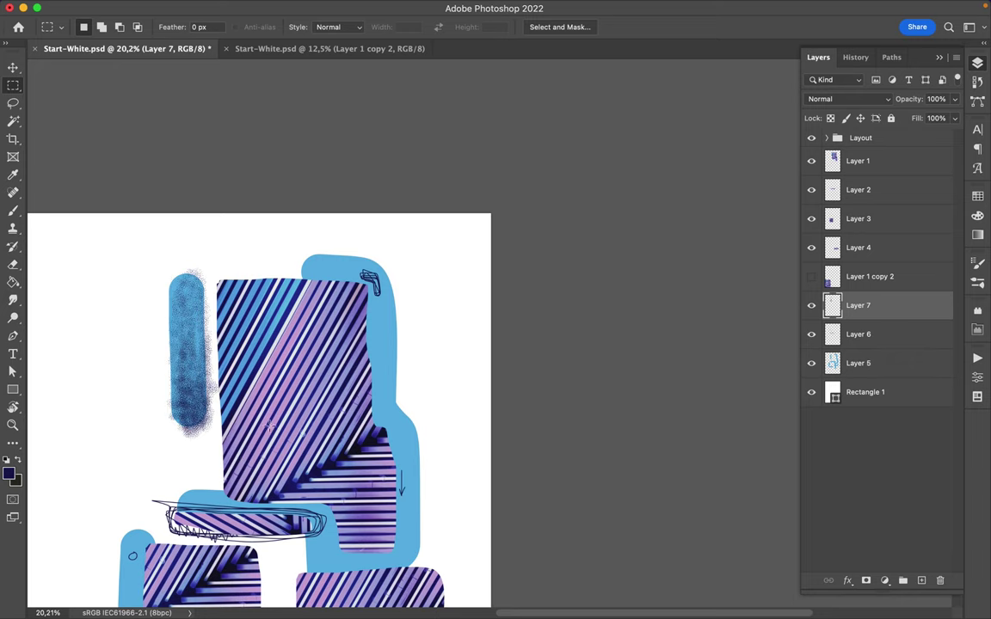
Move the texture layer directly above the blue paint layer.
{"action": "key", "text": "v"}
{"action": "left_click", "coordinate": [864, 318], "text": "alt"}
{"action": "left_click_drag", "start_coordinate": [865, 314], "coordinate": [873, 342]}
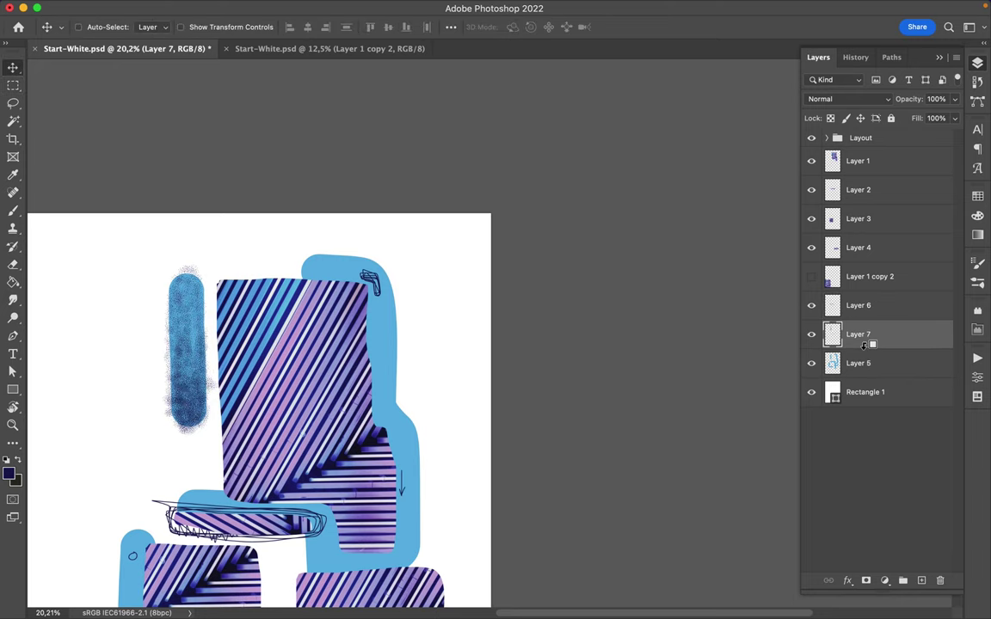
{"action": "scroll", "coordinate": [258, 344], "scroll_direction": "down", "scroll_amount": 5}
Stipple dark texture onto the blue shape's lower stem.
{"action": "key", "text": "b"}
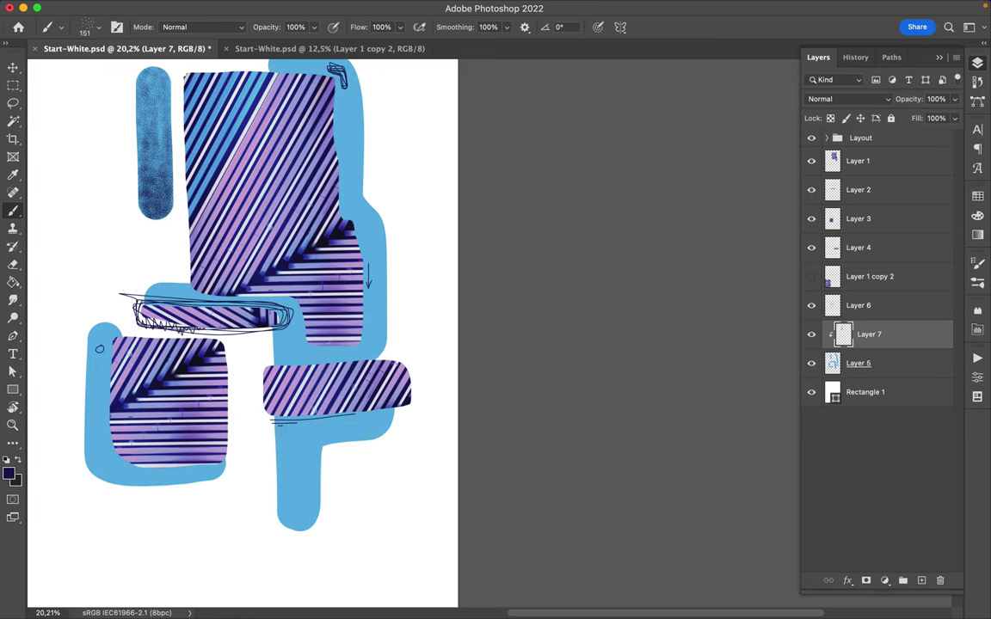
{"action": "left_click_drag", "start_coordinate": [297, 516], "coordinate": [276, 430]}
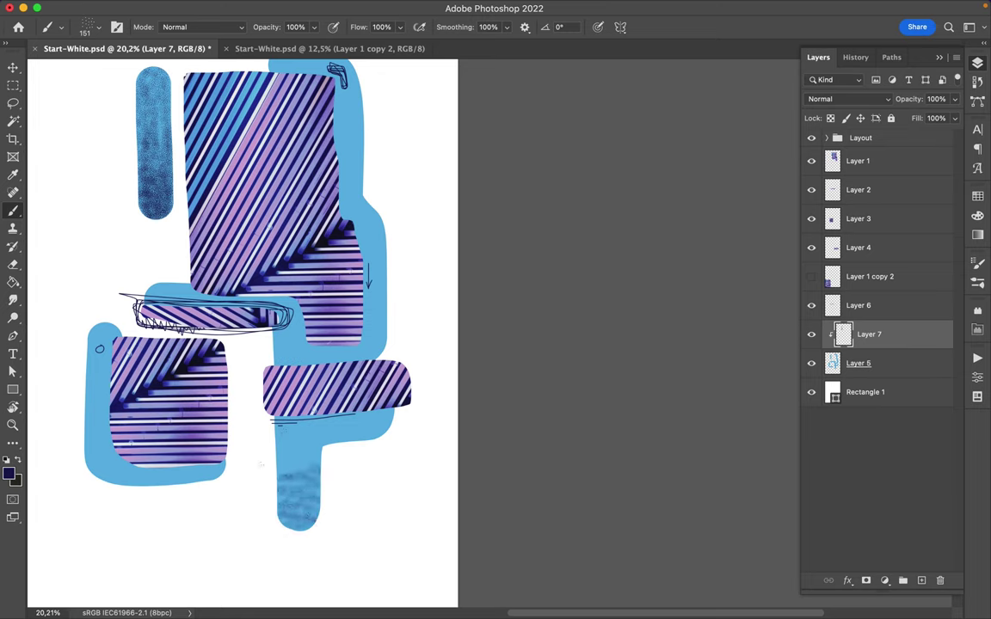
{"action": "mouse_move", "coordinate": [270, 475]}
{"action": "left_mouse_down"}
{"action": "mouse_move", "coordinate": [257, 530]}
{"action": "mouse_move", "coordinate": [248, 513]}
{"action": "left_mouse_up"}
{"action": "left_click_drag", "start_coordinate": [348, 500], "coordinate": [359, 479]}
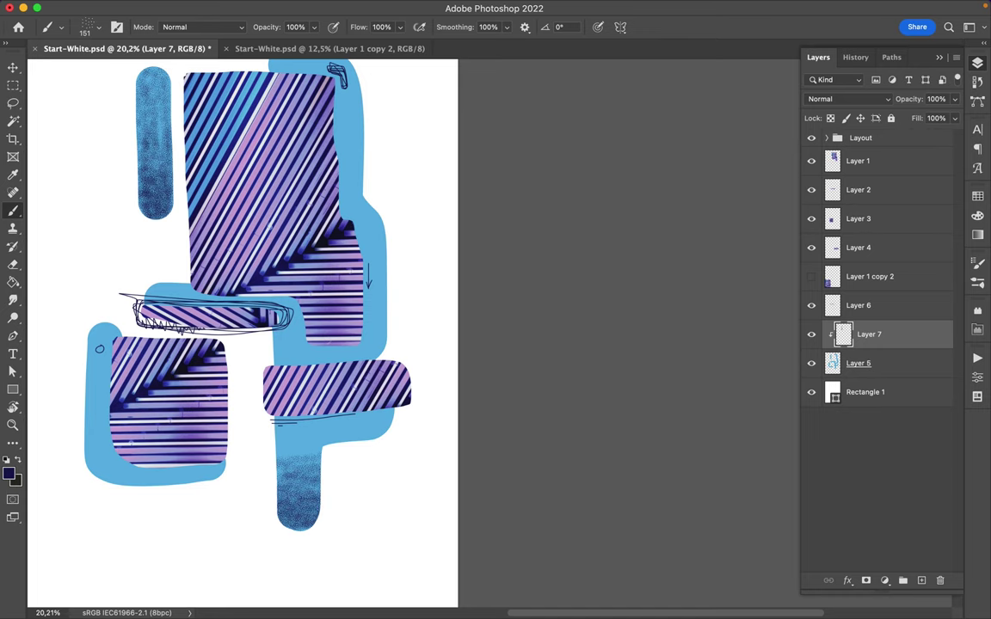
Texture the blue strip beside the tall fragment and down the blue shape's right edges.
{"action": "key", "text": "v"}
{"action": "scroll", "coordinate": [255, 382], "scroll_direction": "up", "scroll_amount": 3}
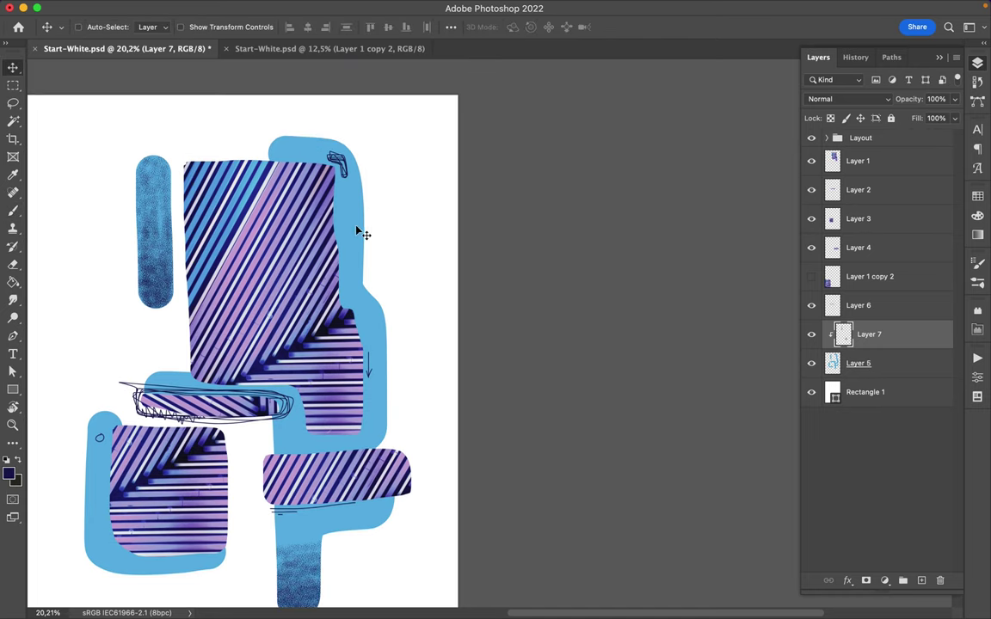
{"action": "key", "text": "b"}
{"action": "left_click_drag", "start_coordinate": [342, 168], "coordinate": [342, 275]}
{"action": "left_click_drag", "start_coordinate": [341, 142], "coordinate": [343, 271]}
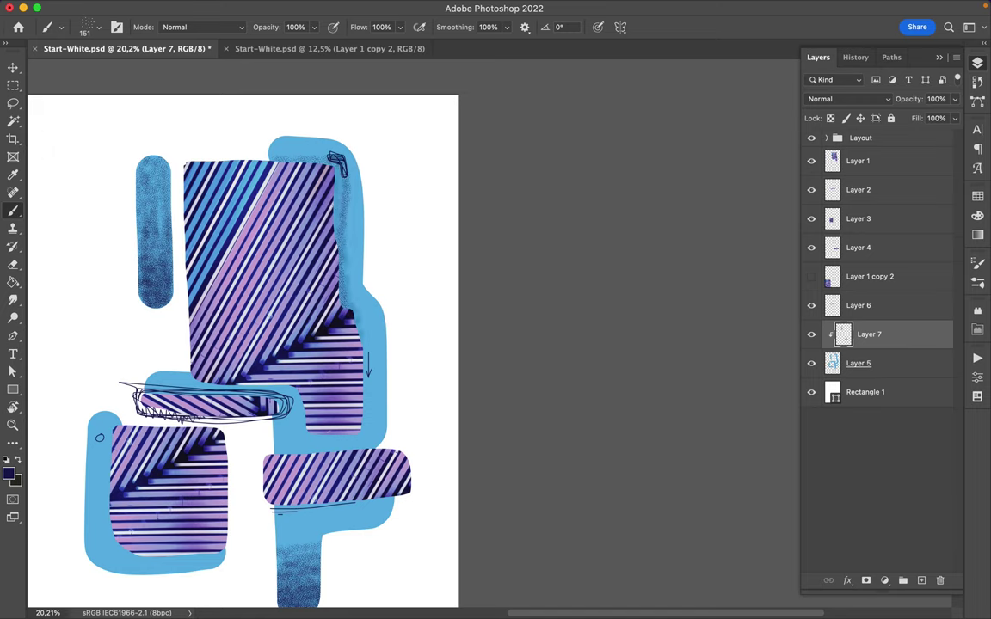
{"action": "mouse_move", "coordinate": [327, 287]}
{"action": "left_mouse_down"}
{"action": "mouse_move", "coordinate": [328, 378]}
{"action": "mouse_move", "coordinate": [297, 436]}
{"action": "left_mouse_up"}
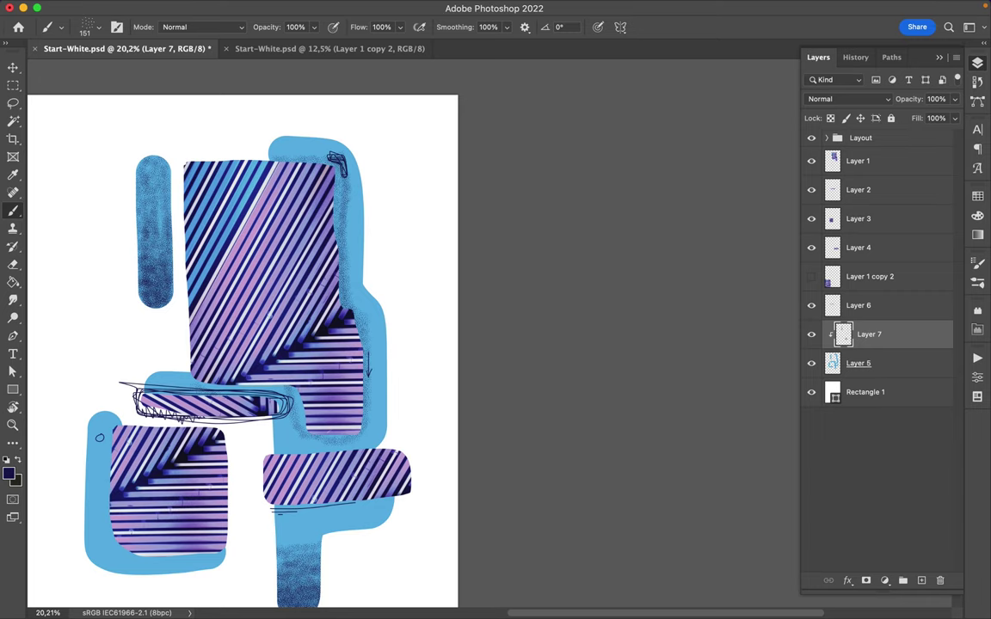
{"action": "left_click_drag", "start_coordinate": [376, 351], "coordinate": [379, 424]}
{"action": "scroll", "coordinate": [258, 344], "scroll_direction": "down", "scroll_amount": 2}
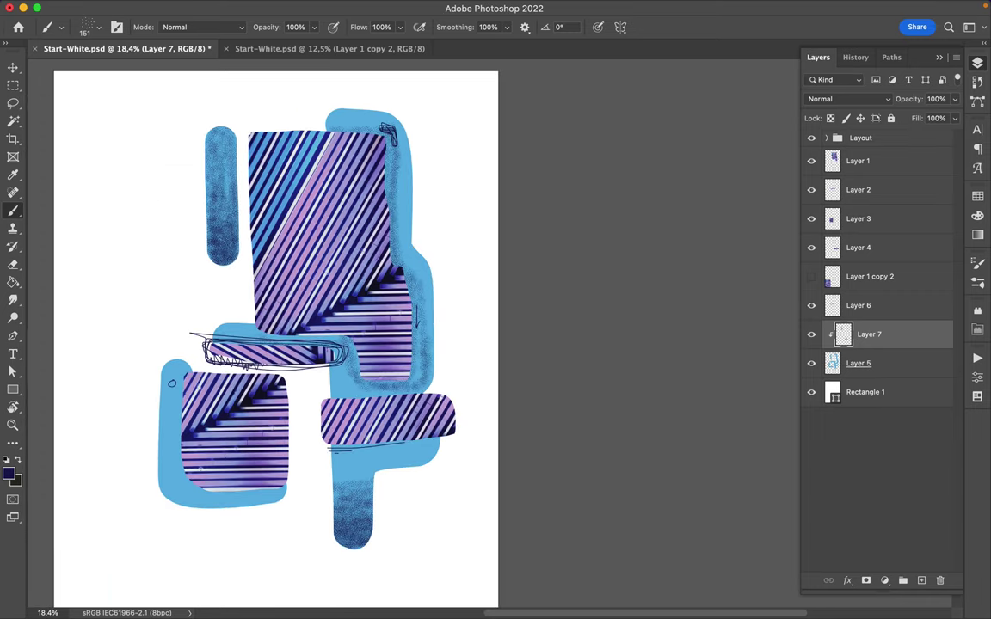
{"action": "left_click", "coordinate": [872, 161]}
Add a new layer with a yellow Hard Round brush.
{"action": "key", "text": "ctrl+shift+alt+n"}
{"action": "right_click", "coordinate": [379, 198]}
{"action": "left_click", "coordinate": [475, 409]}
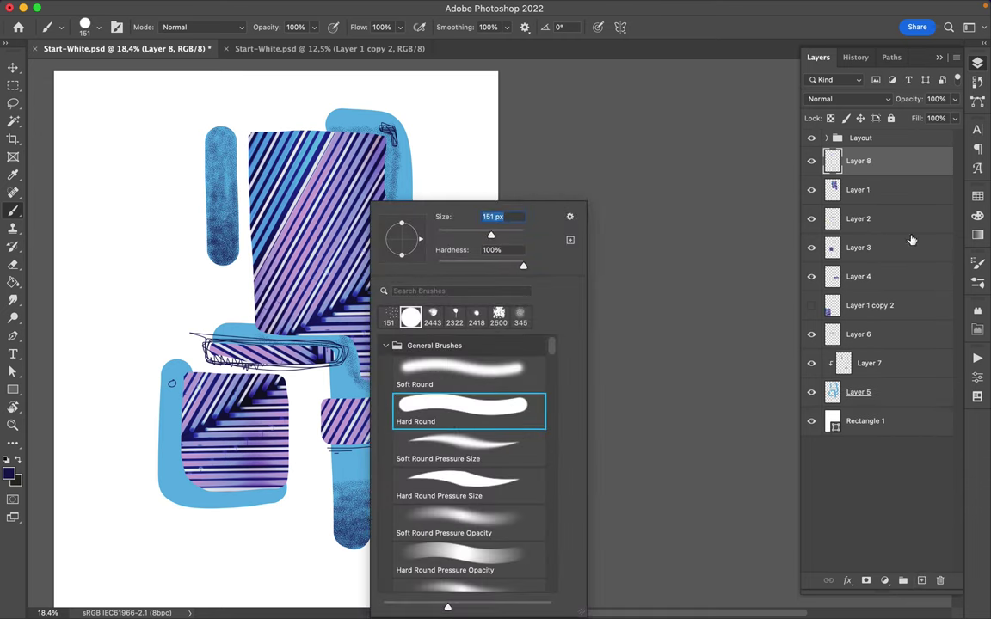
{"action": "left_click", "coordinate": [977, 196]}
{"action": "left_click", "coordinate": [850, 231]}
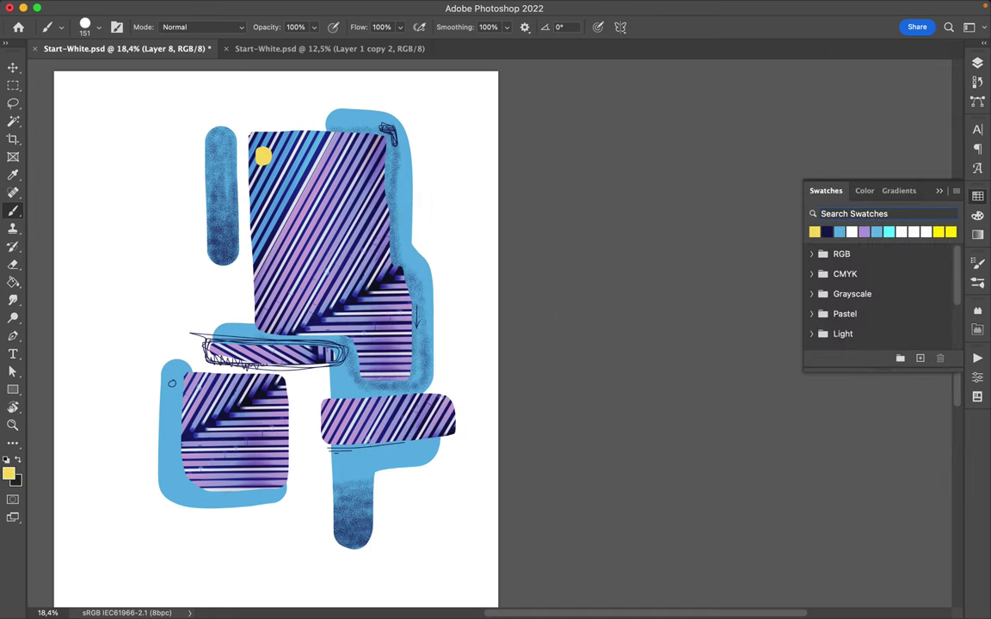
Paint a yellow bar across the striped shape and a wide yellow vertical block beside it.
{"action": "left_click", "coordinate": [350, 323], "text": "shift"}
{"action": "left_click", "coordinate": [415, 249], "text": "shift"}
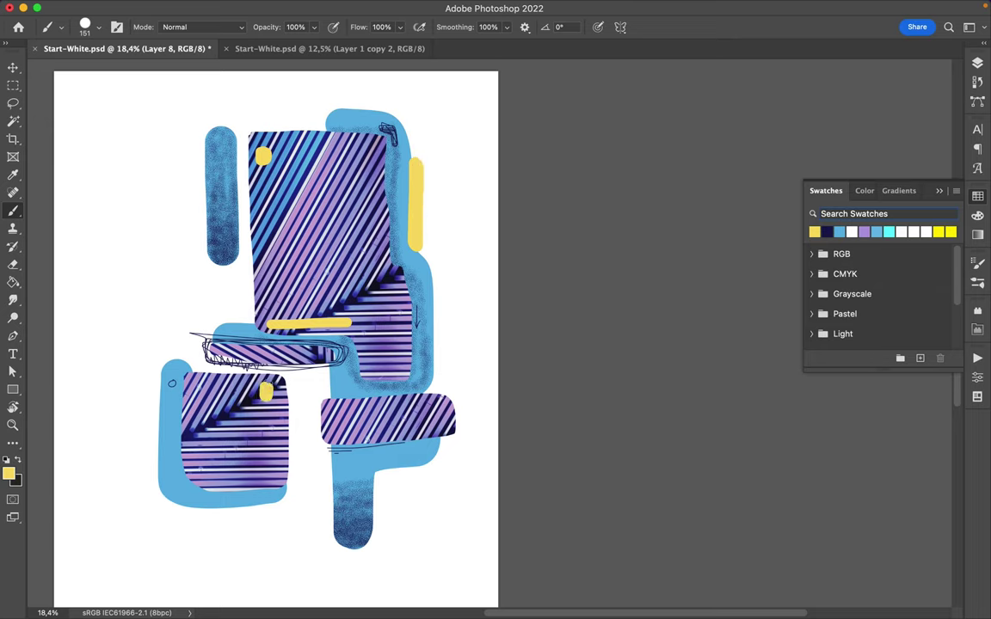
{"action": "left_click_drag", "start_coordinate": [412, 247], "coordinate": [424, 158]}
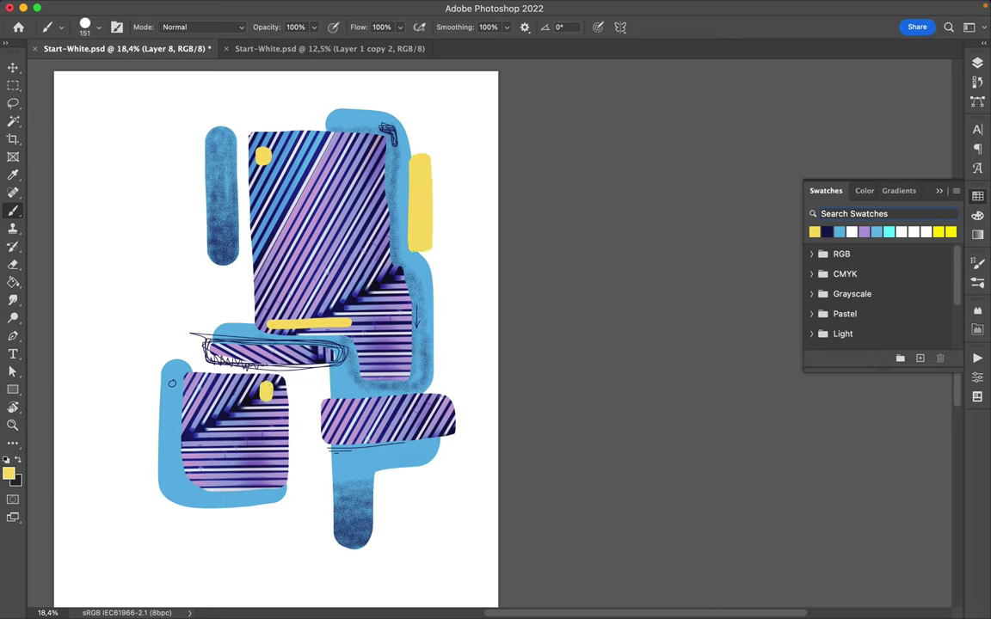
{"action": "left_click_drag", "start_coordinate": [433, 249], "coordinate": [429, 156]}
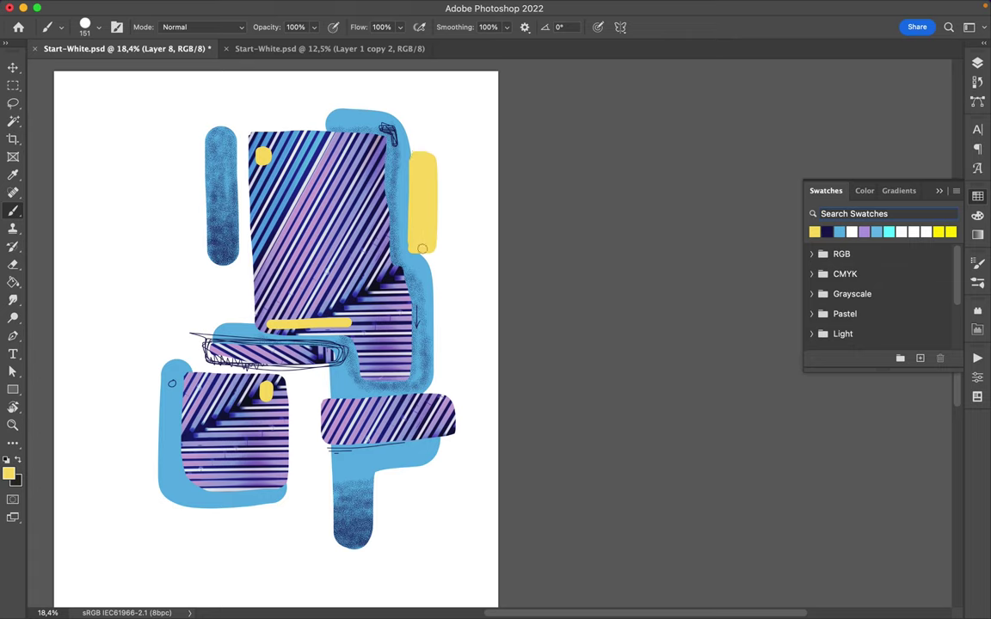
{"action": "left_click_drag", "start_coordinate": [436, 220], "coordinate": [421, 155]}
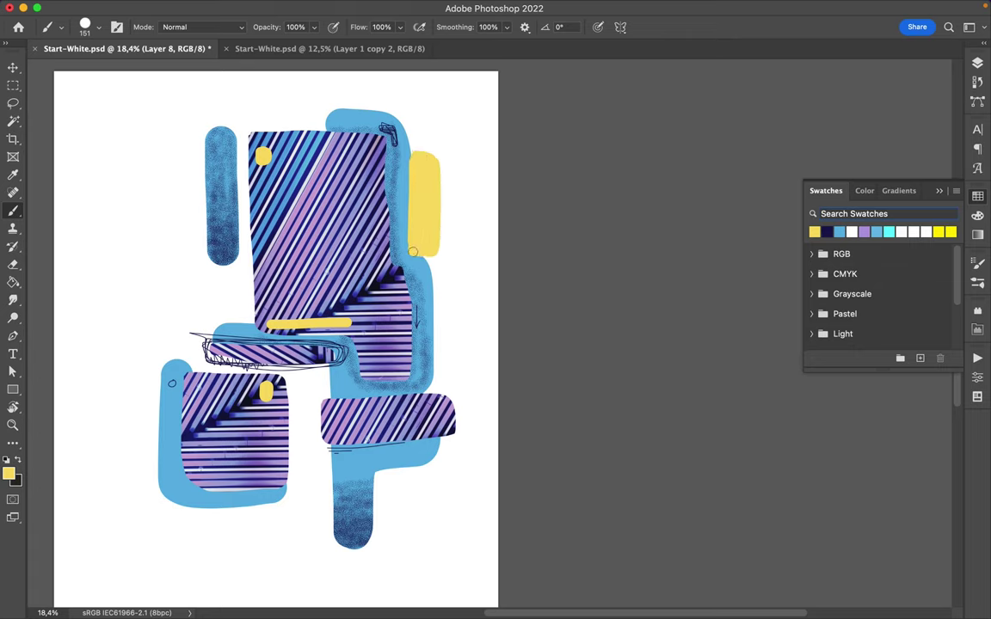
{"action": "left_click_drag", "start_coordinate": [439, 236], "coordinate": [415, 250]}
{"action": "left_click_drag", "start_coordinate": [434, 158], "coordinate": [440, 222]}
{"action": "left_click", "coordinate": [864, 232]}
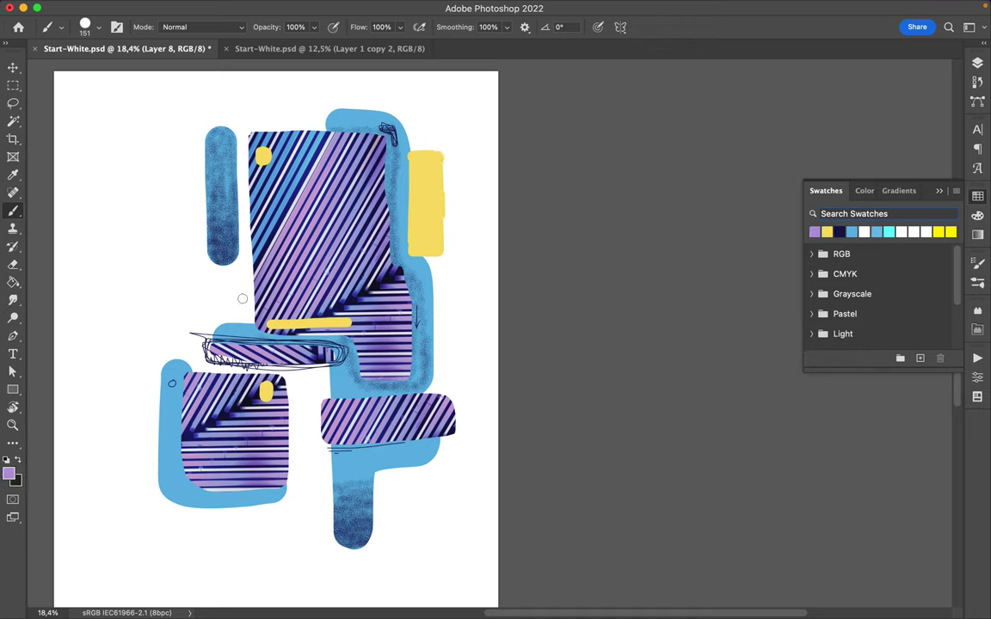
Set the brush to 3560 px and add a new layer above Rectangle 1.
{"action": "right_click", "coordinate": [215, 258]}
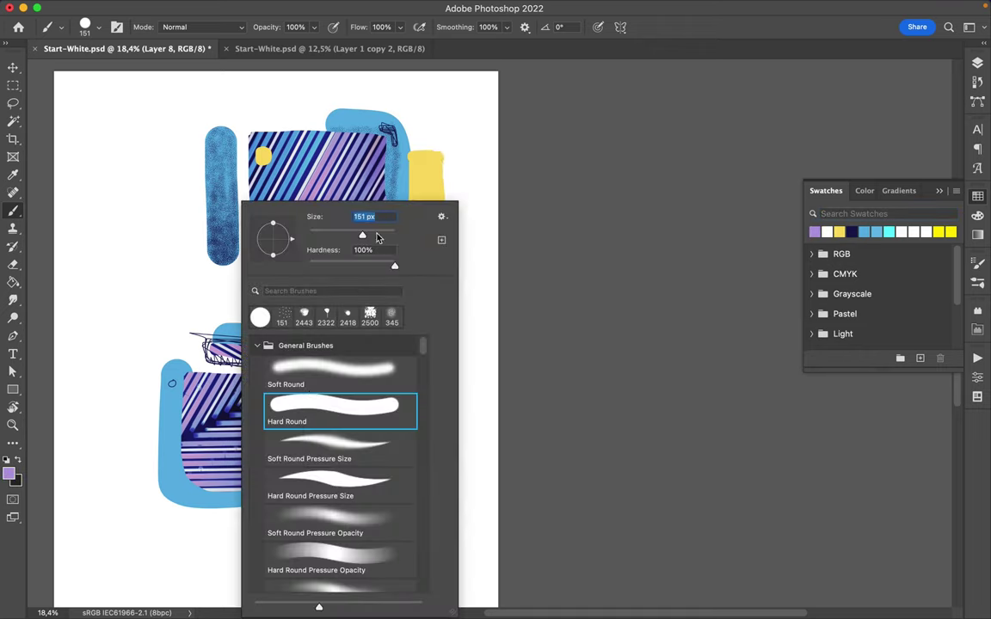
{"action": "type", "text": "3560"}
{"action": "key", "text": "Return"}
{"action": "left_click", "coordinate": [978, 63]}
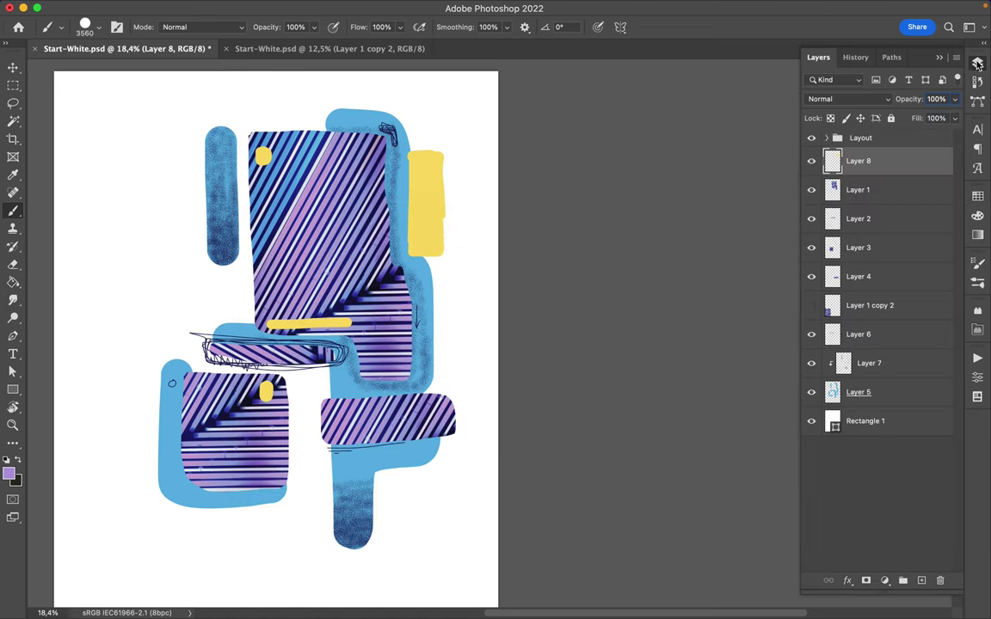
{"action": "left_click", "coordinate": [864, 421]}
{"action": "left_click", "coordinate": [921, 580]}
At 508 px, paint purple along the lower-left square, striped rectangle and blue shape edges.
{"action": "left_click_drag", "start_coordinate": [343, 354], "coordinate": [342, 491]}
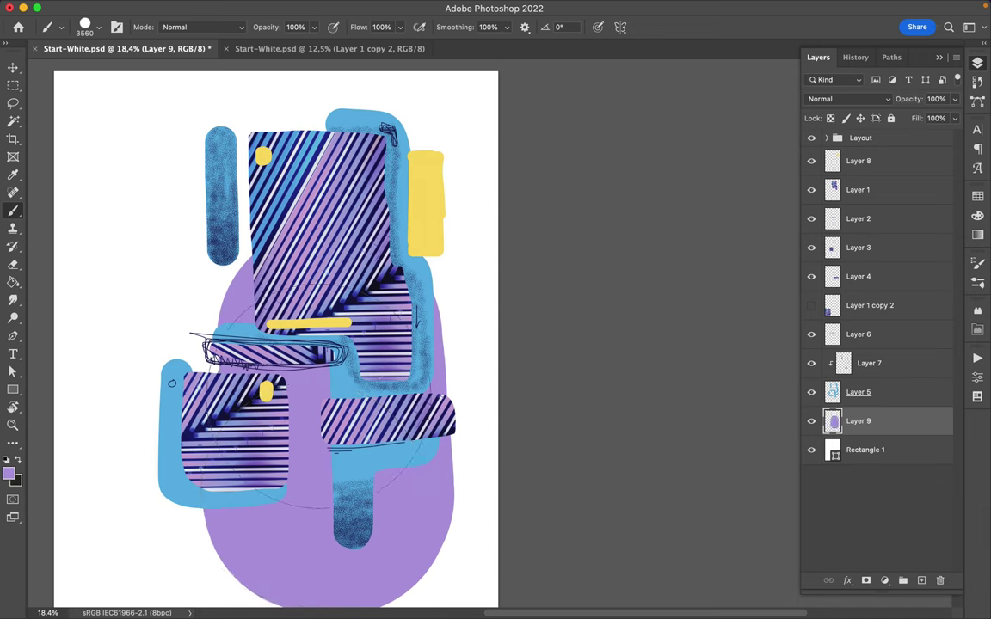
{"action": "key", "text": "ctrl+z"}
{"action": "right_click", "coordinate": [341, 403]}
{"action": "type", "text": "508"}
{"action": "key", "text": "Return"}
{"action": "mouse_move", "coordinate": [295, 377]}
{"action": "left_mouse_down"}
{"action": "mouse_move", "coordinate": [273, 509]}
{"action": "mouse_move", "coordinate": [165, 497]}
{"action": "mouse_move", "coordinate": [162, 404]}
{"action": "mouse_move", "coordinate": [236, 370]}
{"action": "mouse_move", "coordinate": [316, 391]}
{"action": "mouse_move", "coordinate": [266, 366]}
{"action": "left_mouse_up"}
{"action": "left_click_drag", "start_coordinate": [245, 327], "coordinate": [243, 141]}
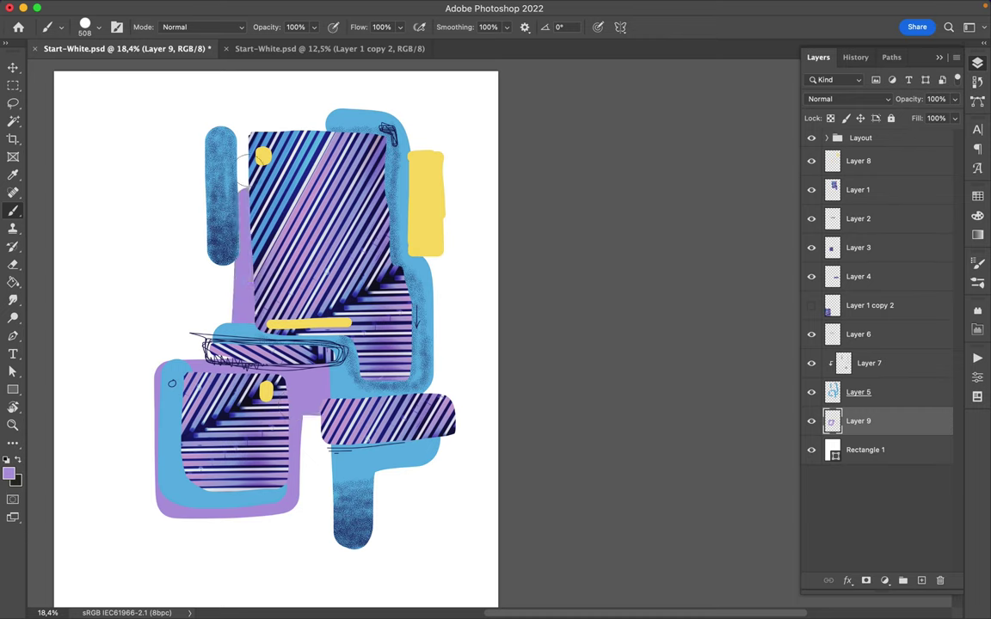
{"action": "left_click_drag", "start_coordinate": [438, 255], "coordinate": [443, 374]}
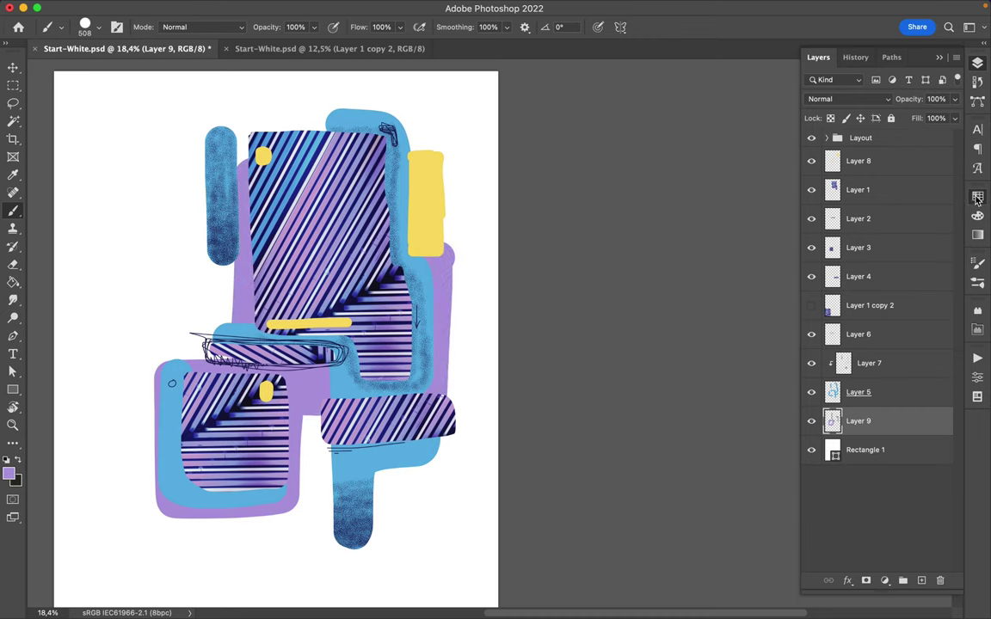
Dab blue at the bottom of the blue bar.
{"action": "left_click", "coordinate": [976, 196]}
{"action": "left_click", "coordinate": [815, 232]}
{"action": "left_click", "coordinate": [235, 276]}
{"action": "left_click", "coordinate": [888, 231]}
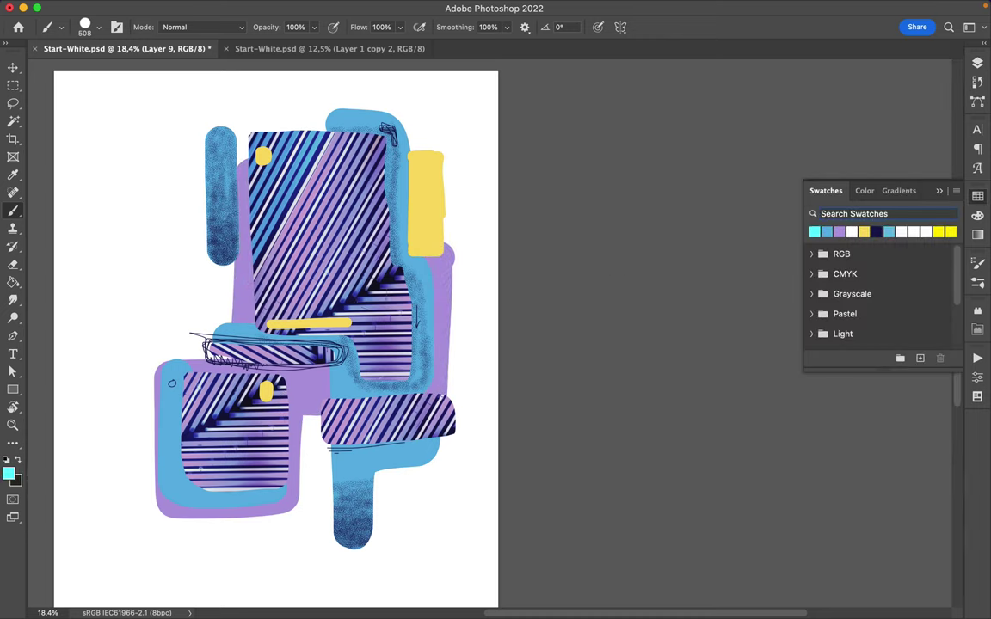
Paint a thin cyan line along the striped rectangle, then draw a cyan frame on new Layer 10.
{"action": "right_click", "coordinate": [349, 203]}
{"action": "left_click_drag", "start_coordinate": [226, 214], "coordinate": [227, 260]}
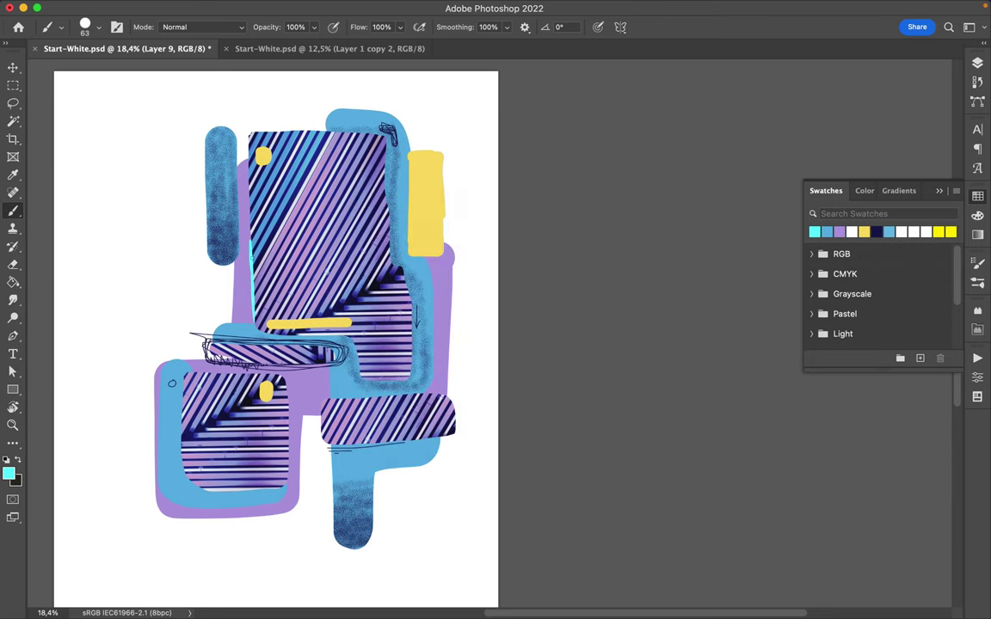
{"action": "left_click", "coordinate": [977, 62]}
{"action": "key", "text": "ctrl+shift+alt+n"}
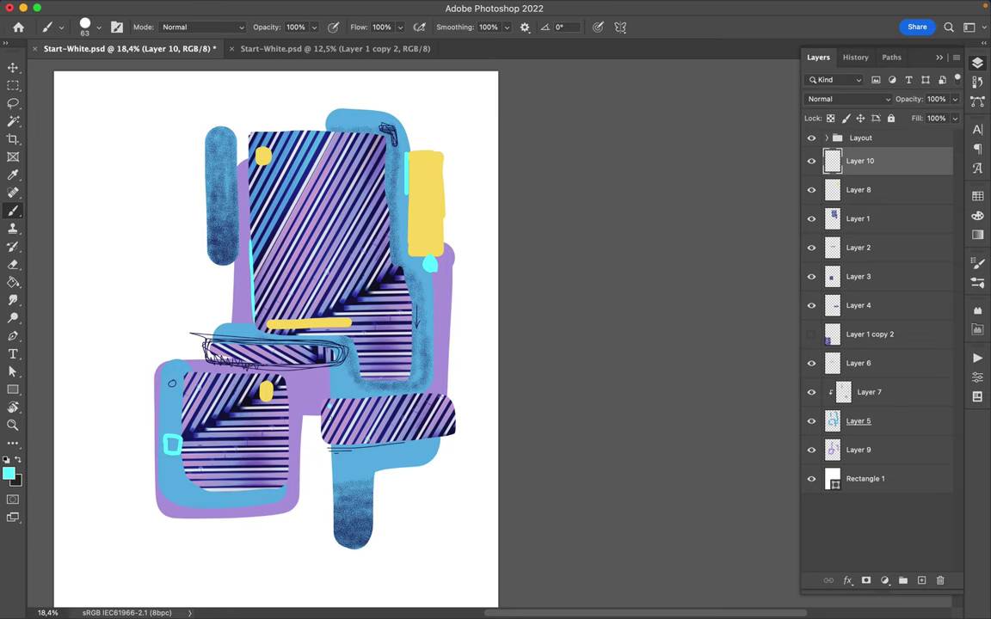
{"action": "mouse_move", "coordinate": [327, 402]}
{"action": "left_mouse_down"}
{"action": "mouse_move", "coordinate": [378, 427]}
{"action": "mouse_move", "coordinate": [446, 404]}
{"action": "mouse_move", "coordinate": [362, 399]}
{"action": "left_mouse_up"}
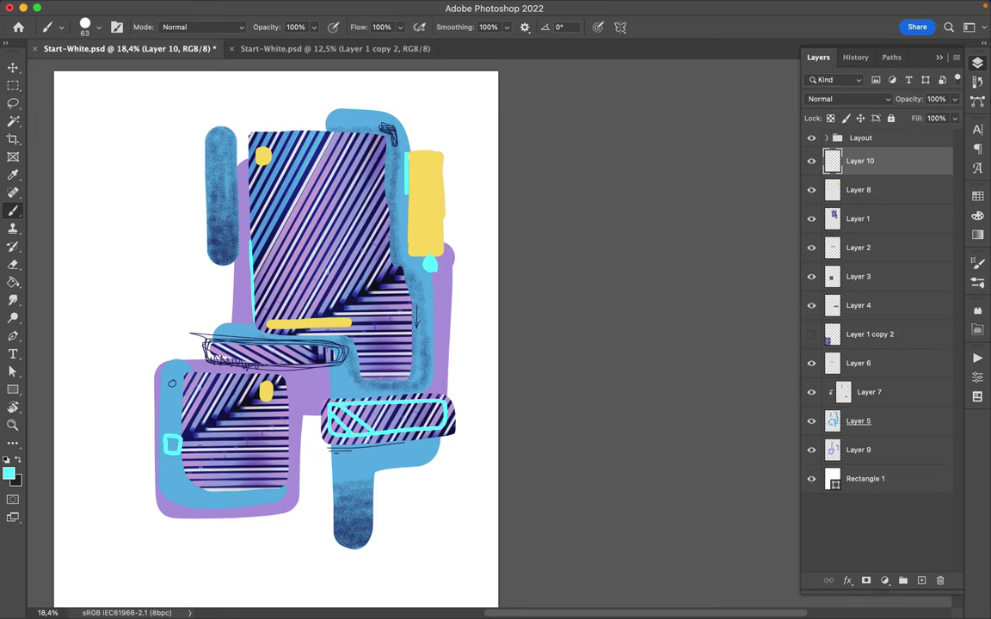
Set the colour to dark navy on a new layer and load the SG Spraypaint 7 brush.
{"action": "left_click", "coordinate": [977, 196]}
{"action": "left_click", "coordinate": [888, 235]}
{"action": "left_click", "coordinate": [977, 63]}
{"action": "left_click", "coordinate": [921, 581]}
{"action": "right_click", "coordinate": [327, 256]}
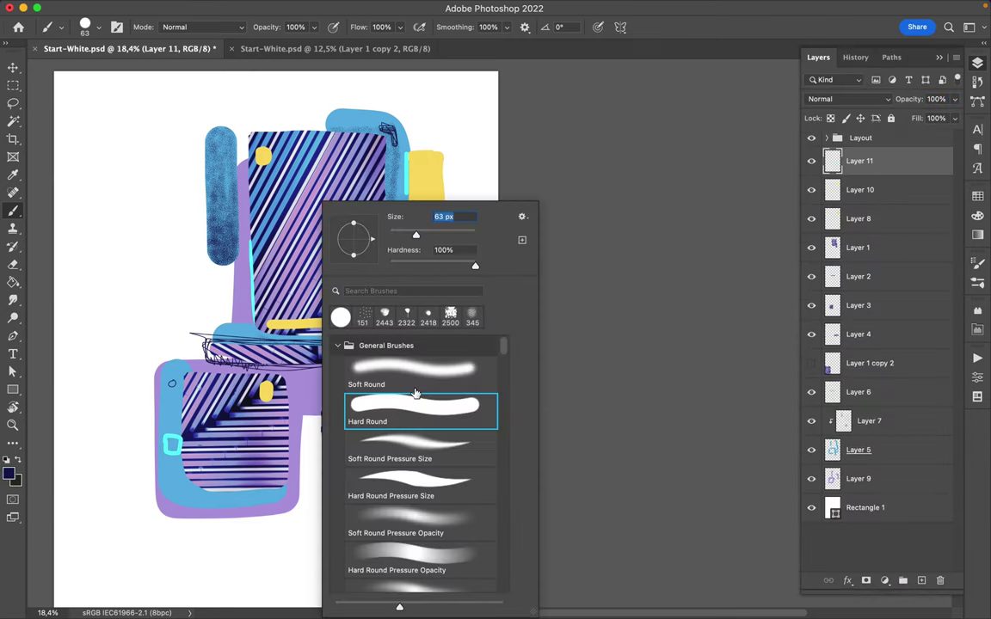
{"action": "scroll", "coordinate": [415, 394], "scroll_direction": "down", "scroll_amount": 10}
{"action": "left_click", "coordinate": [337, 439]}
{"action": "left_click", "coordinate": [338, 482]}
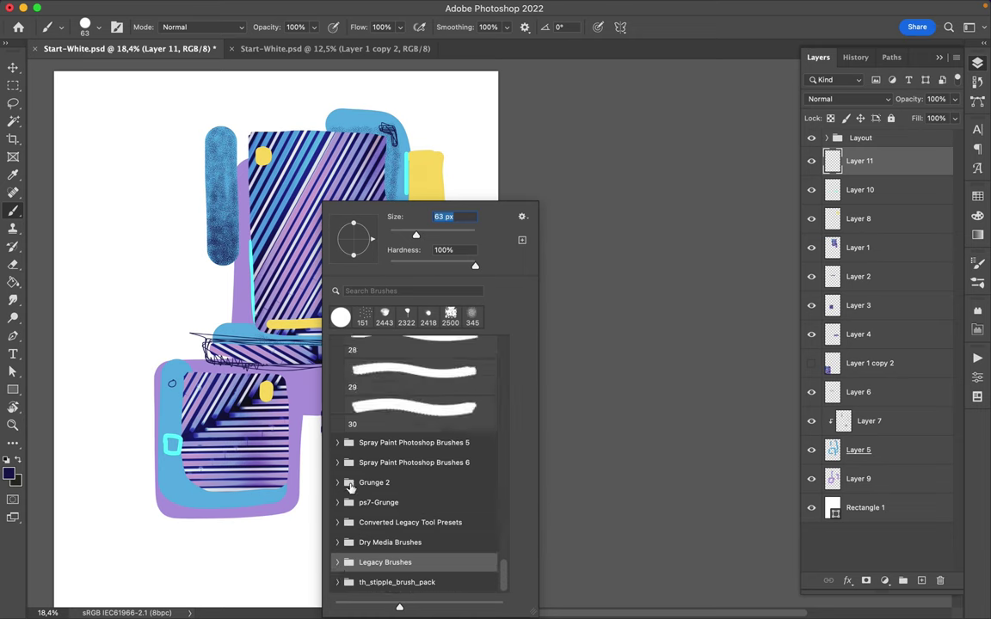
{"action": "scroll", "coordinate": [345, 447], "scroll_direction": "up", "scroll_amount": 5}
{"action": "left_click", "coordinate": [347, 397]}
{"action": "scroll", "coordinate": [347, 397], "scroll_direction": "up", "scroll_amount": 2}
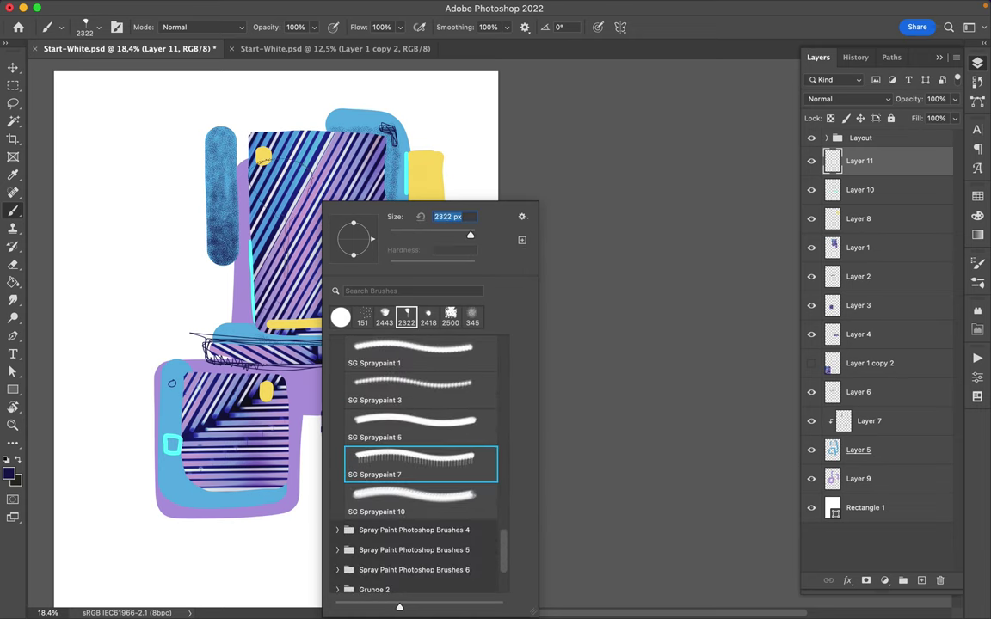
{"action": "key", "text": "Return"}
Spray a dark navy blot and move it above the yellow bar.
{"action": "left_click", "coordinate": [382, 344]}
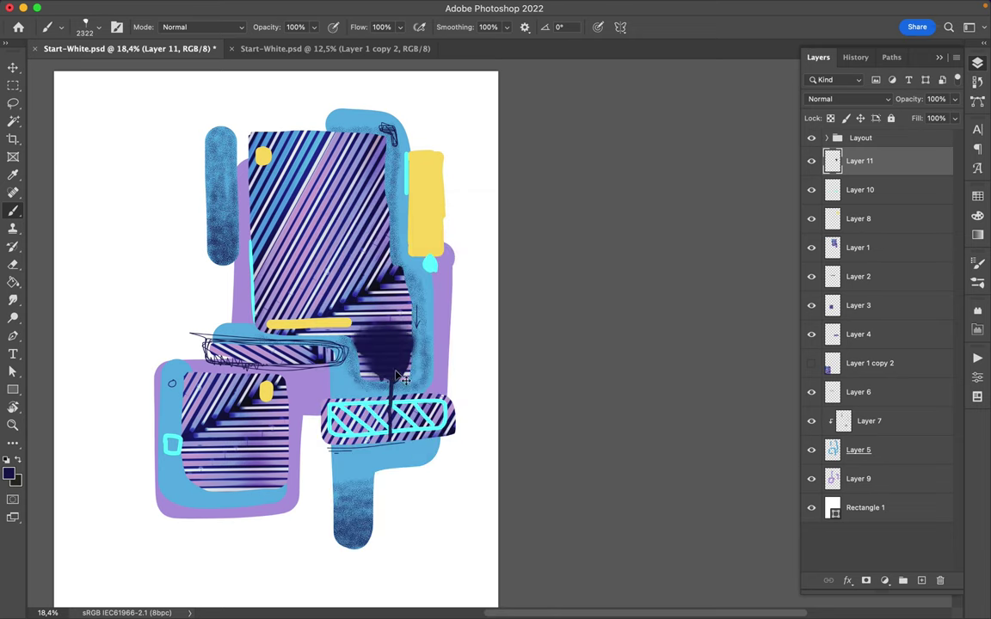
{"action": "key", "text": "v"}
{"action": "left_click_drag", "start_coordinate": [382, 344], "coordinate": [292, 288]}
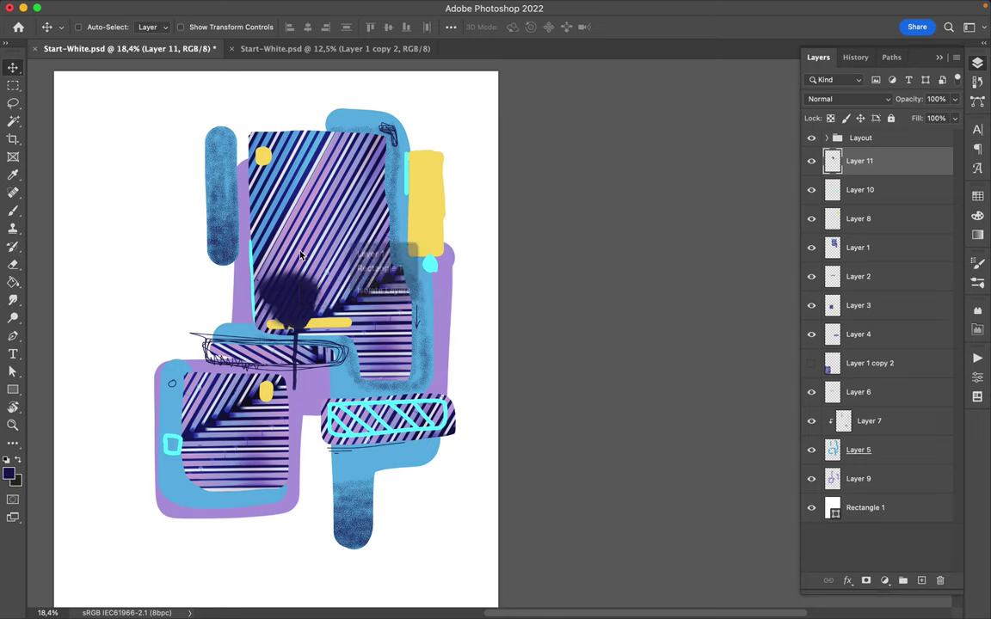
Load the Subtle Grunge 1 brush and add new empty Layer 12.
{"action": "key", "text": "b"}
{"action": "right_click", "coordinate": [306, 207]}
{"action": "left_click", "coordinate": [323, 403]}
{"action": "scroll", "coordinate": [325, 404], "scroll_direction": "up", "scroll_amount": 5}
{"action": "scroll", "coordinate": [327, 401], "scroll_direction": "up", "scroll_amount": 5}
{"action": "scroll", "coordinate": [333, 397], "scroll_direction": "up", "scroll_amount": 3}
{"action": "scroll", "coordinate": [341, 394], "scroll_direction": "up", "scroll_amount": 3}
{"action": "left_click", "coordinate": [326, 405]}
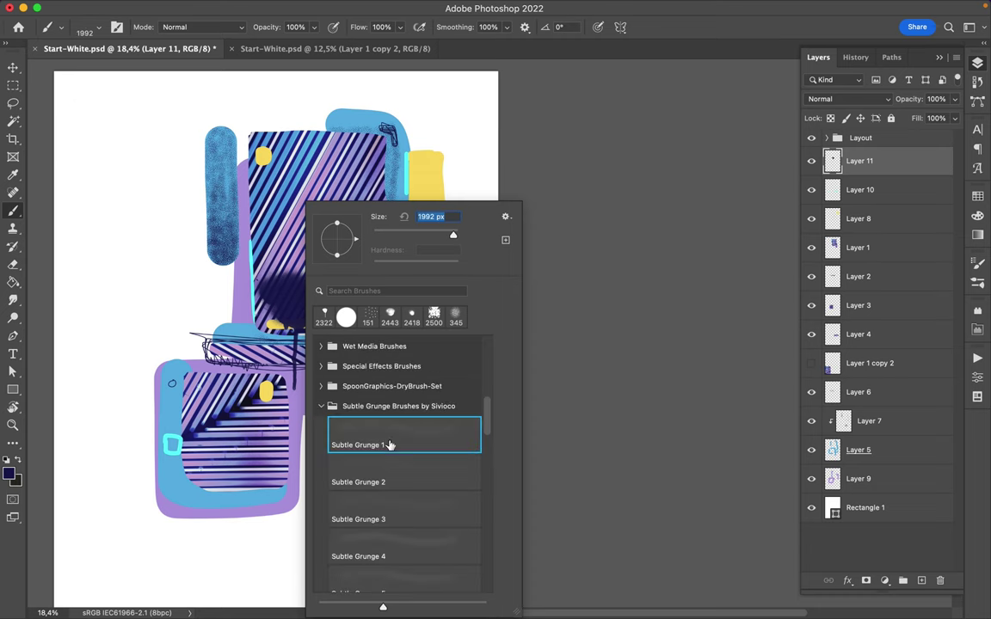
{"action": "double_click", "coordinate": [389, 444]}
{"action": "left_click", "coordinate": [865, 507]}
{"action": "left_click", "coordinate": [921, 581]}
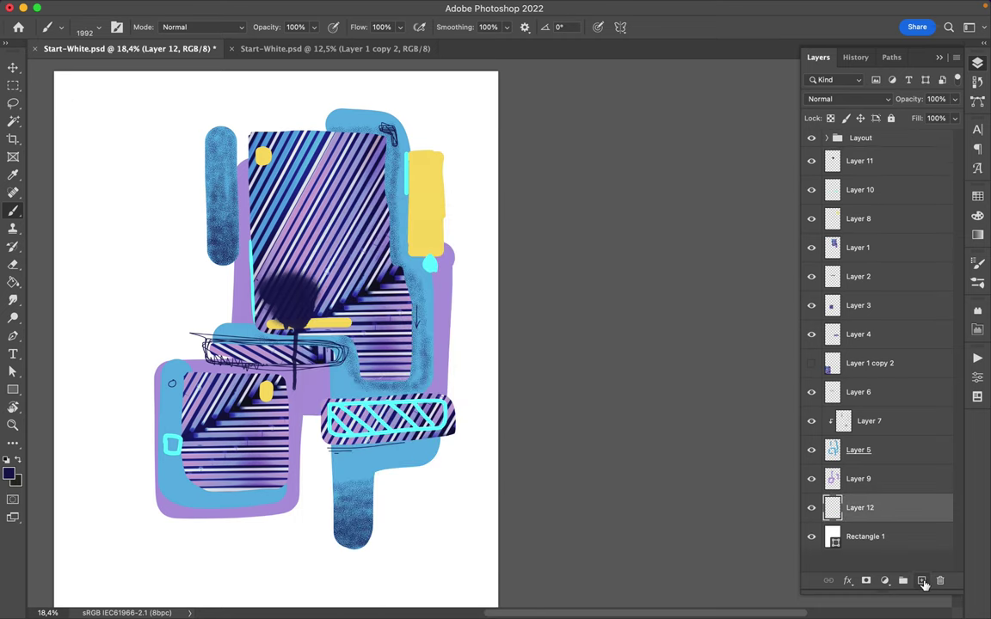
Move Layer 12 to the top of the stack and select the Subtle Grunge 2 brush.
{"action": "left_click_drag", "start_coordinate": [860, 507], "coordinate": [860, 151]}
{"action": "scroll", "coordinate": [176, 311], "scroll_direction": "up", "scroll_amount": 5}
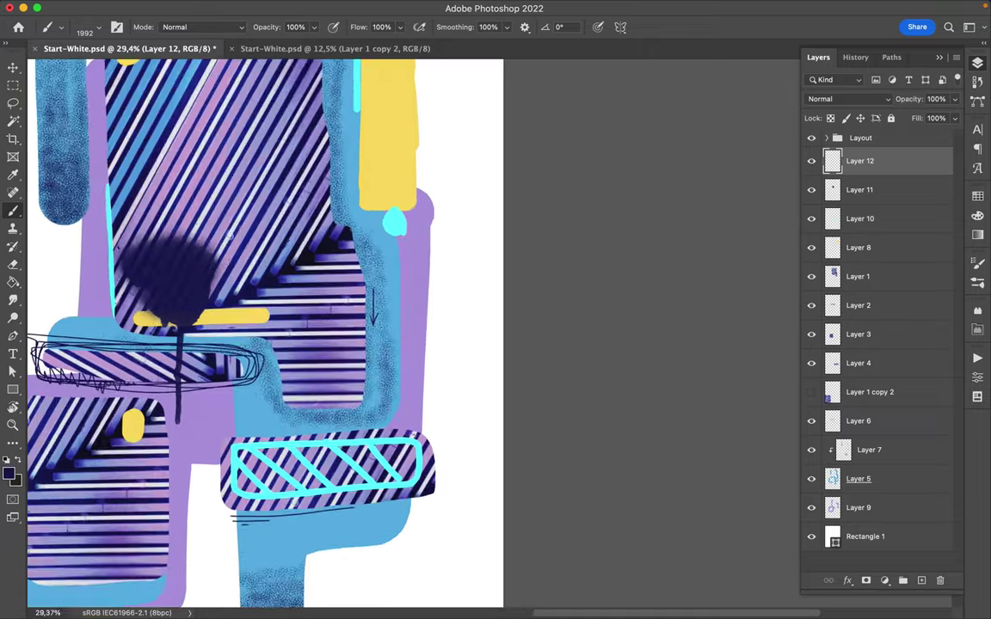
{"action": "right_click", "coordinate": [619, 206]}
{"action": "left_click", "coordinate": [737, 477]}
{"action": "key", "text": "Return"}
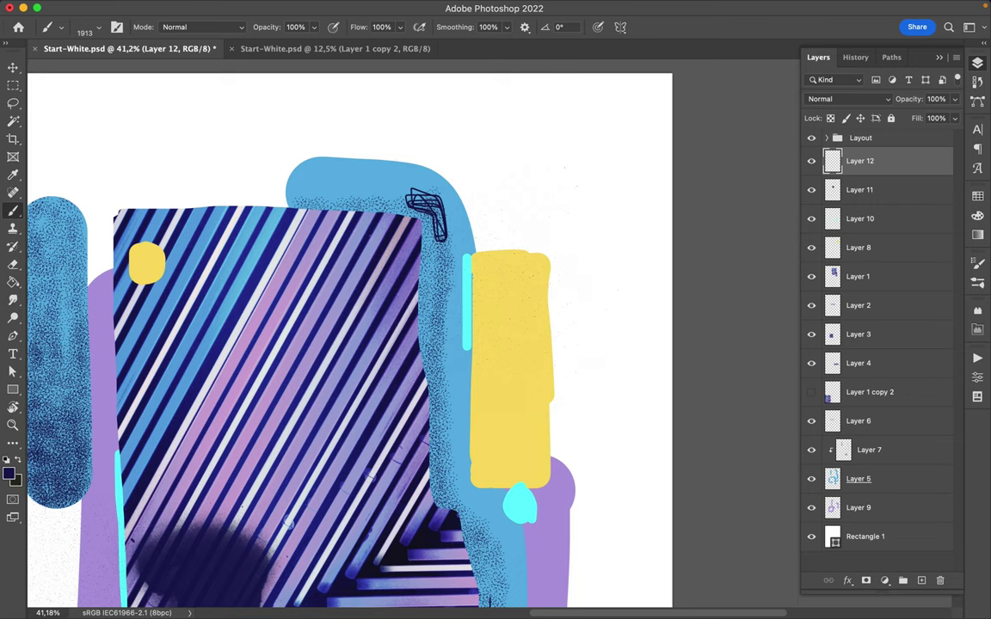
{"action": "left_click", "coordinate": [977, 196]}
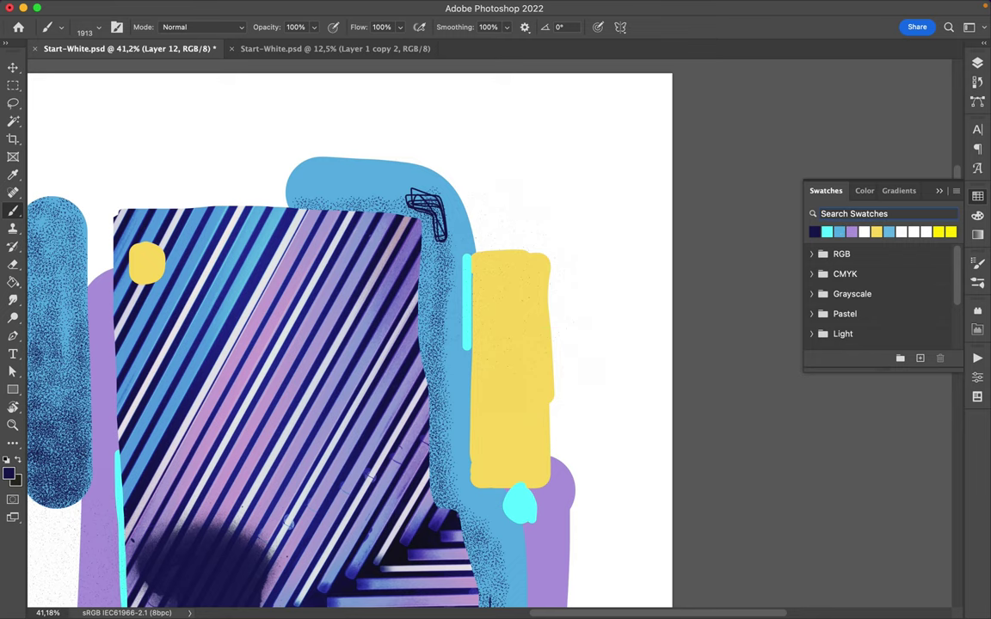
Set the brush size to 1 px.
{"action": "right_click", "coordinate": [250, 294]}
{"action": "scroll", "coordinate": [284, 375], "scroll_direction": "up", "scroll_amount": 5}
{"action": "scroll", "coordinate": [308, 348], "scroll_direction": "up", "scroll_amount": 5}
{"action": "type", "text": "11"}
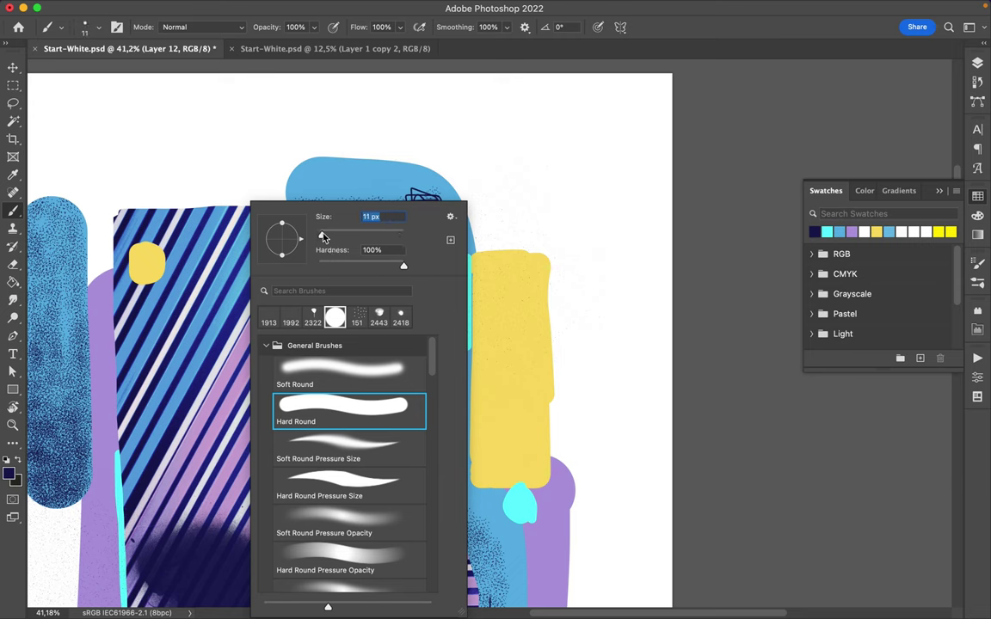
{"action": "key", "text": "Return"}
Sketch thin looping lines around the top of the blue shape.
{"action": "mouse_move", "coordinate": [262, 146]}
{"action": "left_mouse_down"}
{"action": "mouse_move", "coordinate": [241, 172]}
{"action": "mouse_move", "coordinate": [251, 193]}
{"action": "mouse_move", "coordinate": [405, 153]}
{"action": "mouse_move", "coordinate": [426, 215]}
{"action": "mouse_move", "coordinate": [330, 153]}
{"action": "mouse_move", "coordinate": [423, 195]}
{"action": "left_mouse_up"}
{"action": "mouse_move", "coordinate": [293, 158]}
{"action": "left_mouse_down"}
{"action": "mouse_move", "coordinate": [411, 150]}
{"action": "mouse_move", "coordinate": [478, 232]}
{"action": "left_mouse_up"}
{"action": "mouse_move", "coordinate": [365, 145]}
{"action": "left_mouse_down"}
{"action": "mouse_move", "coordinate": [429, 176]}
{"action": "mouse_move", "coordinate": [431, 215]}
{"action": "left_mouse_up"}
{"action": "left_click_drag", "start_coordinate": [397, 158], "coordinate": [425, 202]}
{"action": "scroll", "coordinate": [476, 264], "scroll_direction": "down", "scroll_amount": 5}
{"action": "scroll", "coordinate": [476, 265], "scroll_direction": "left", "scroll_amount": 5}
{"action": "scroll", "coordinate": [475, 264], "scroll_direction": "down", "scroll_amount": 5}
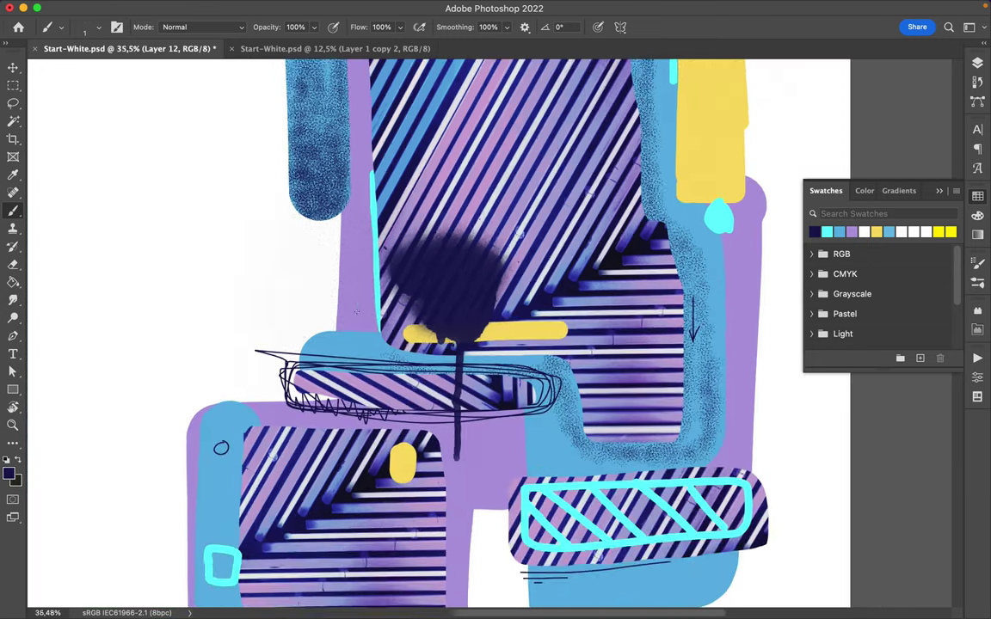
{"action": "scroll", "coordinate": [475, 265], "scroll_direction": "down", "scroll_amount": 4}
{"action": "key", "text": "F7"}
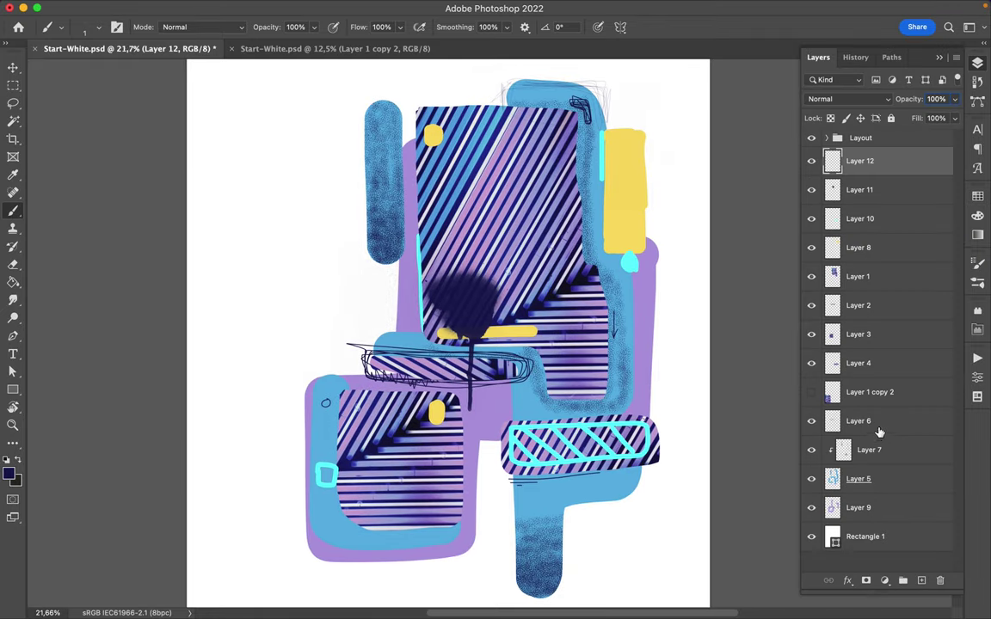
Add a new layer above Layer 6 and set the brush to 63 px.
{"action": "left_click", "coordinate": [858, 420]}
{"action": "key", "text": "ctrl+shift+alt+n"}
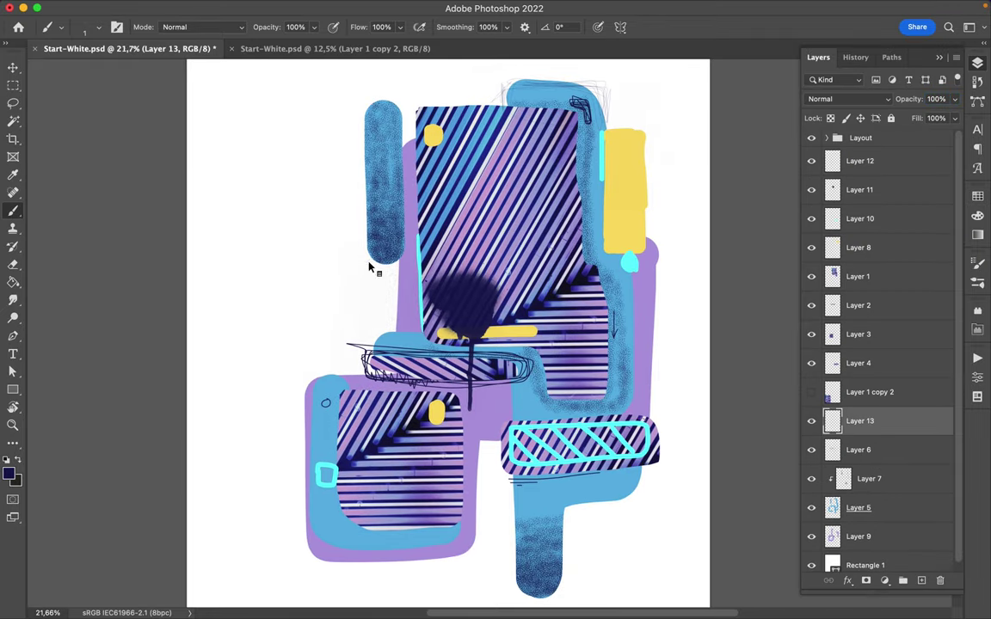
{"action": "right_click", "coordinate": [378, 206]}
{"action": "left_click_drag", "start_coordinate": [446, 232], "coordinate": [470, 234]}
{"action": "key", "text": "Return"}
Paint dark arcs, a small circle, zigzags and edge marks around the striped panels.
{"action": "left_click_drag", "start_coordinate": [368, 383], "coordinate": [418, 226]}
{"action": "left_click_drag", "start_coordinate": [465, 427], "coordinate": [540, 365]}
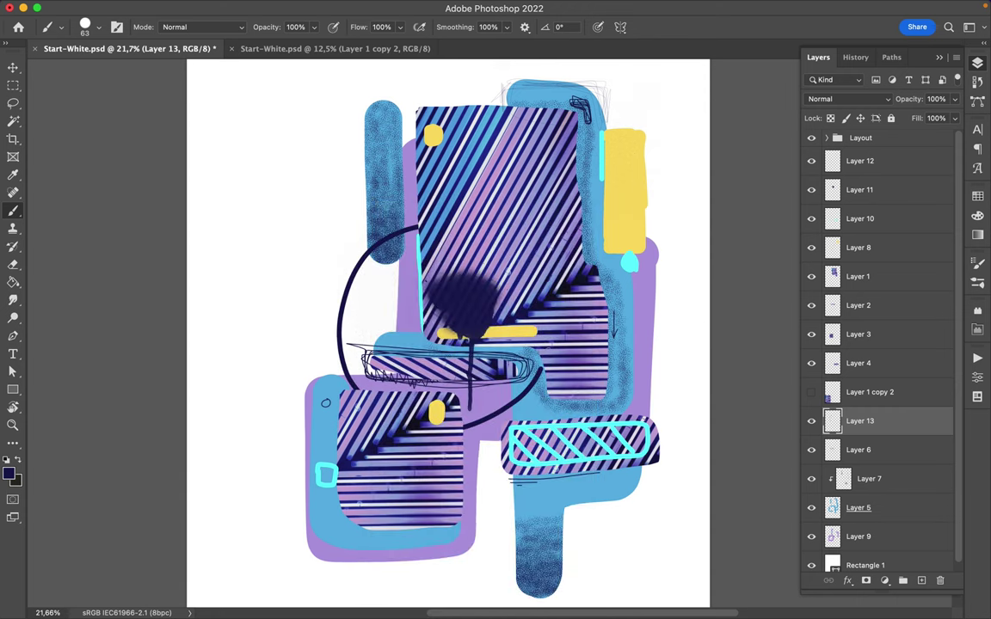
{"action": "mouse_move", "coordinate": [526, 215]}
{"action": "left_mouse_down"}
{"action": "mouse_move", "coordinate": [540, 225]}
{"action": "mouse_move", "coordinate": [521, 217]}
{"action": "mouse_move", "coordinate": [533, 220]}
{"action": "left_mouse_up"}
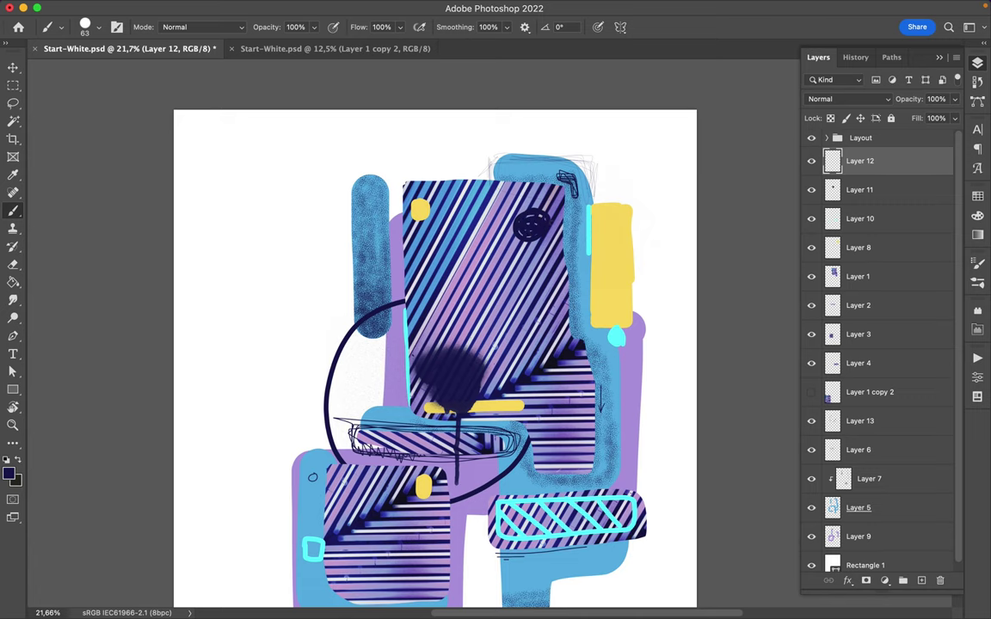
{"action": "scroll", "coordinate": [434, 344], "scroll_direction": "down", "scroll_amount": 3}
{"action": "mouse_move", "coordinate": [570, 220]}
{"action": "left_mouse_down"}
{"action": "mouse_move", "coordinate": [573, 255]}
{"action": "mouse_move", "coordinate": [584, 242]}
{"action": "left_mouse_up"}
{"action": "left_click_drag", "start_coordinate": [596, 205], "coordinate": [596, 229]}
{"action": "left_click_drag", "start_coordinate": [332, 398], "coordinate": [337, 444]}
{"action": "left_click_drag", "start_coordinate": [368, 514], "coordinate": [411, 515]}
{"action": "mouse_move", "coordinate": [373, 521]}
{"action": "left_mouse_down"}
{"action": "mouse_move", "coordinate": [437, 521]}
{"action": "mouse_move", "coordinate": [446, 531]}
{"action": "left_mouse_up"}
{"action": "left_click_drag", "start_coordinate": [564, 504], "coordinate": [602, 504]}
{"action": "mouse_move", "coordinate": [552, 378]}
{"action": "left_mouse_down"}
{"action": "mouse_move", "coordinate": [568, 354]}
{"action": "mouse_move", "coordinate": [607, 408]}
{"action": "left_mouse_up"}
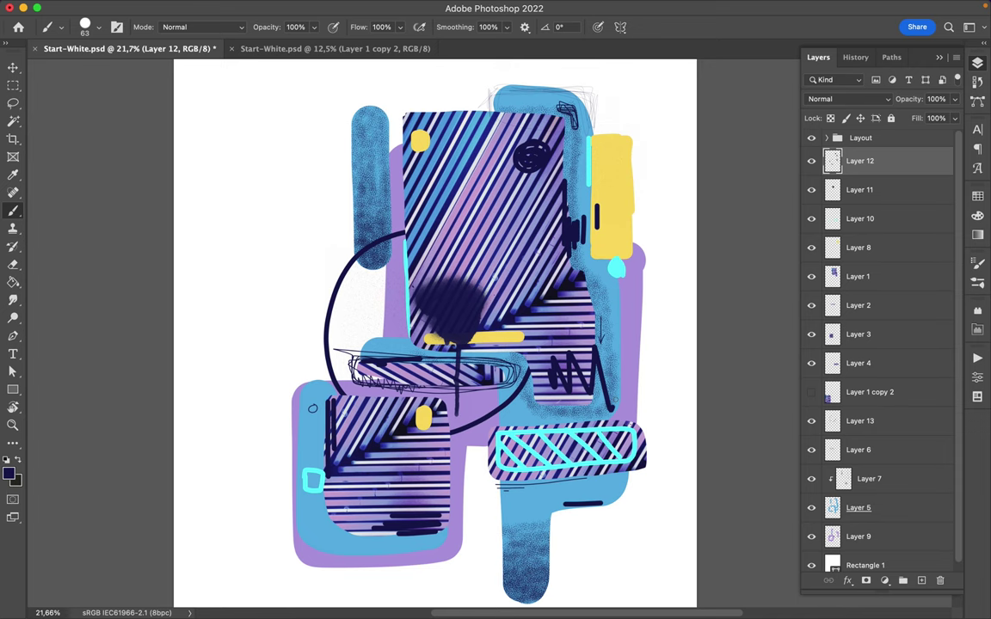
In light blue, sketch a crossed box on the striped panel and a right-edge stroke.
{"action": "scroll", "coordinate": [505, 110], "scroll_direction": "up", "scroll_amount": 5}
{"action": "left_click", "coordinate": [977, 196]}
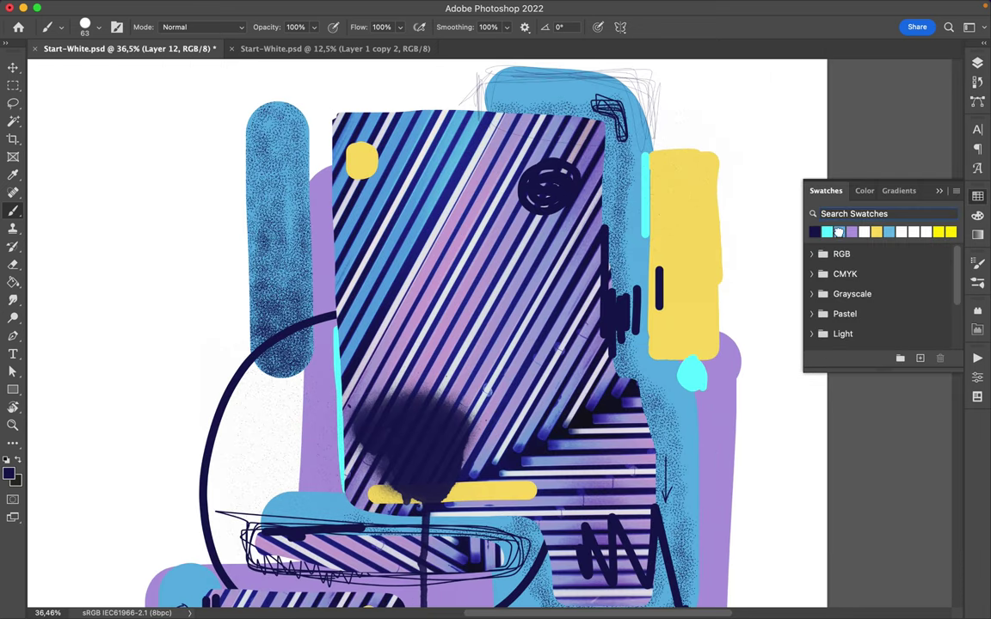
{"action": "mouse_move", "coordinate": [335, 191]}
{"action": "left_mouse_down"}
{"action": "mouse_move", "coordinate": [337, 273]}
{"action": "mouse_move", "coordinate": [393, 194]}
{"action": "mouse_move", "coordinate": [378, 267]}
{"action": "left_mouse_up"}
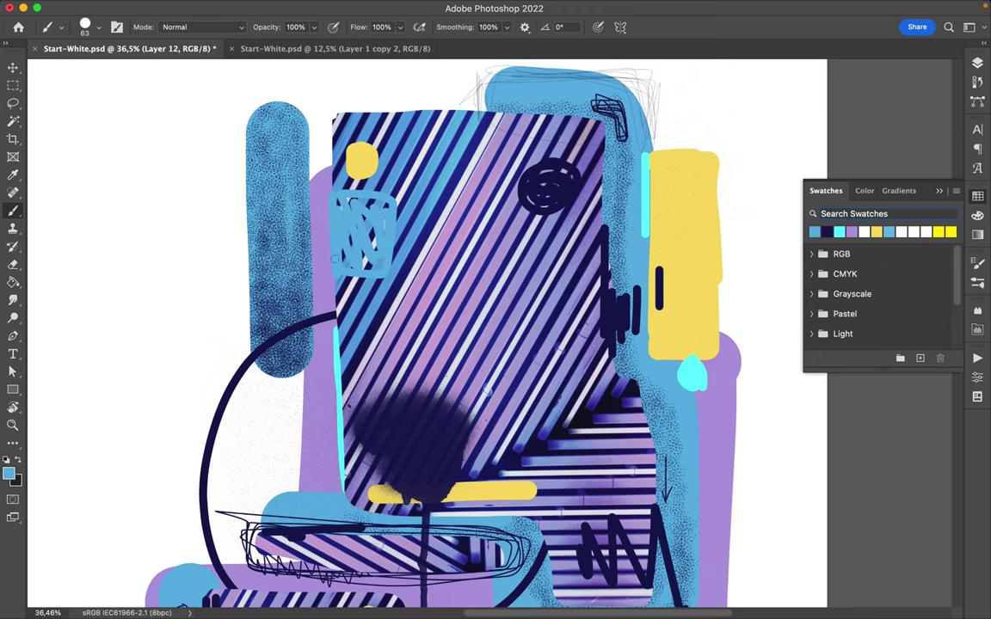
{"action": "scroll", "coordinate": [327, 224], "scroll_direction": "down", "scroll_amount": 3}
{"action": "scroll", "coordinate": [387, 301], "scroll_direction": "down", "scroll_amount": 1}
{"action": "left_click_drag", "start_coordinate": [628, 196], "coordinate": [629, 279]}
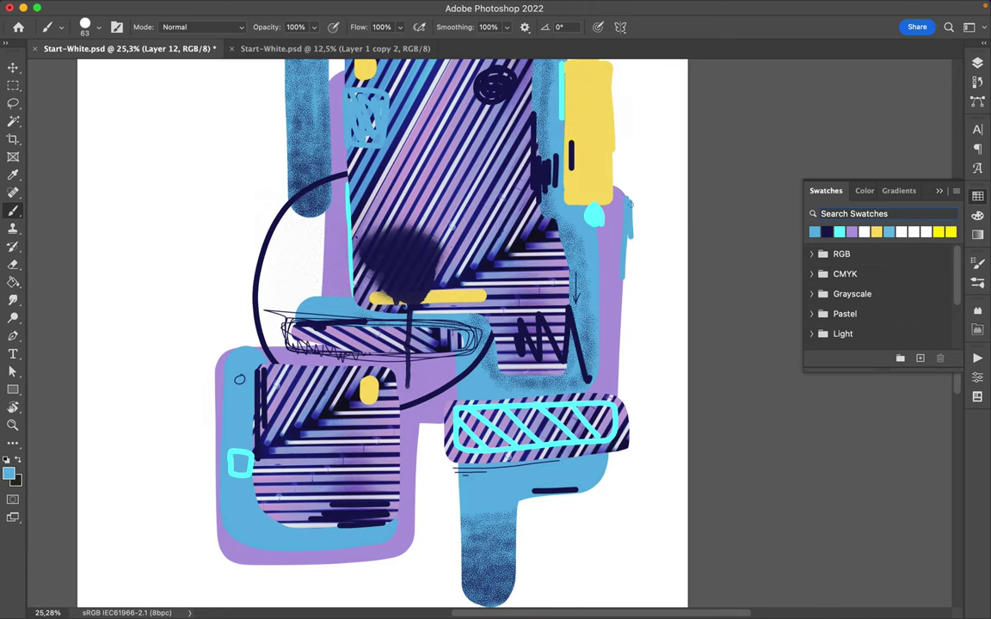
{"action": "mouse_move", "coordinate": [251, 271]}
{"action": "left_mouse_down"}
{"action": "mouse_move", "coordinate": [262, 228]}
{"action": "mouse_move", "coordinate": [269, 301]}
{"action": "left_mouse_up"}
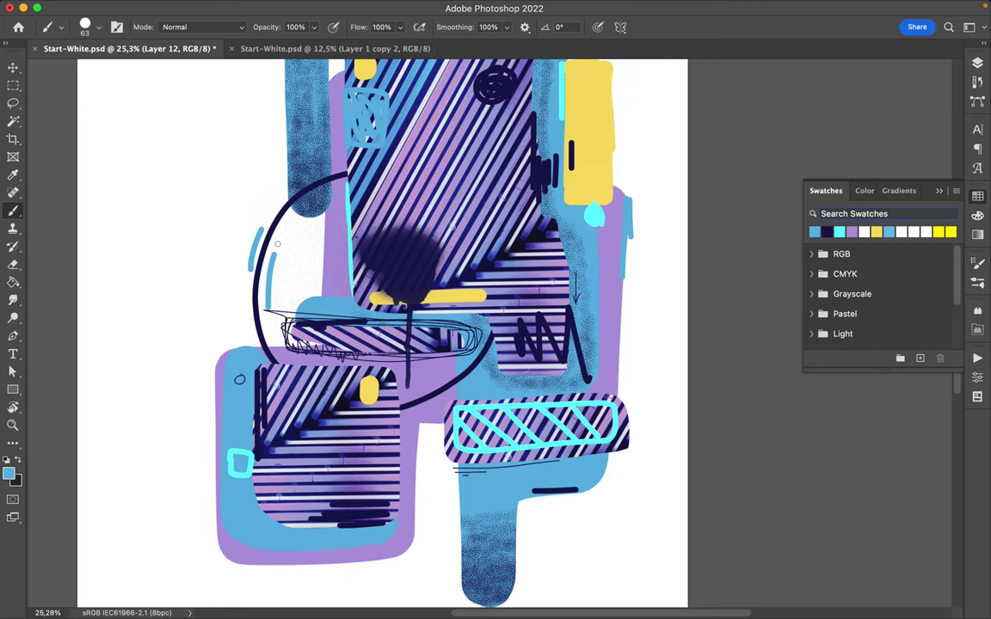
{"action": "scroll", "coordinate": [283, 230], "scroll_direction": "down", "scroll_amount": 1}
{"action": "scroll", "coordinate": [630, 332], "scroll_direction": "down", "scroll_amount": 5}
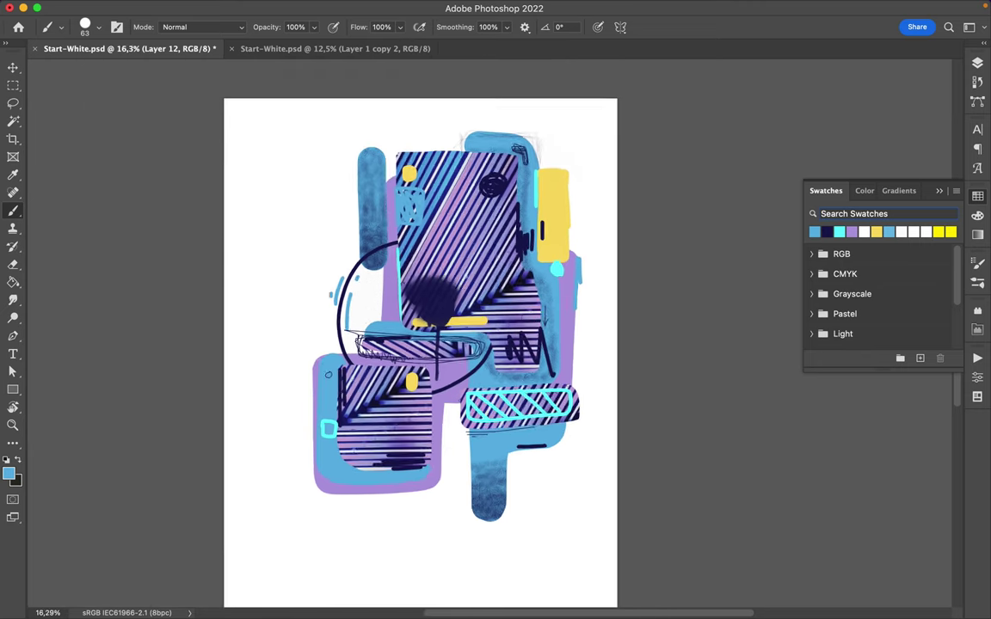
{"action": "left_click", "coordinate": [430, 316], "text": "alt"}
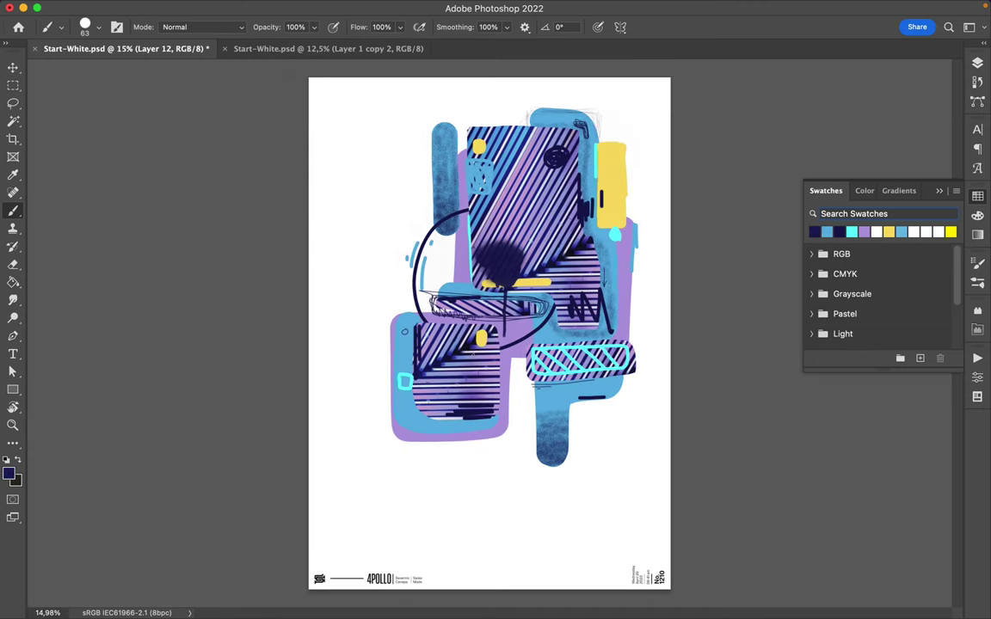
Select the DryBrush8 dry brush from the brush presets.
{"action": "right_click", "coordinate": [430, 325]}
{"action": "scroll", "coordinate": [545, 454], "scroll_direction": "down", "scroll_amount": 5}
{"action": "left_click", "coordinate": [545, 455]}
{"action": "scroll", "coordinate": [550, 460], "scroll_direction": "down", "scroll_amount": 1}
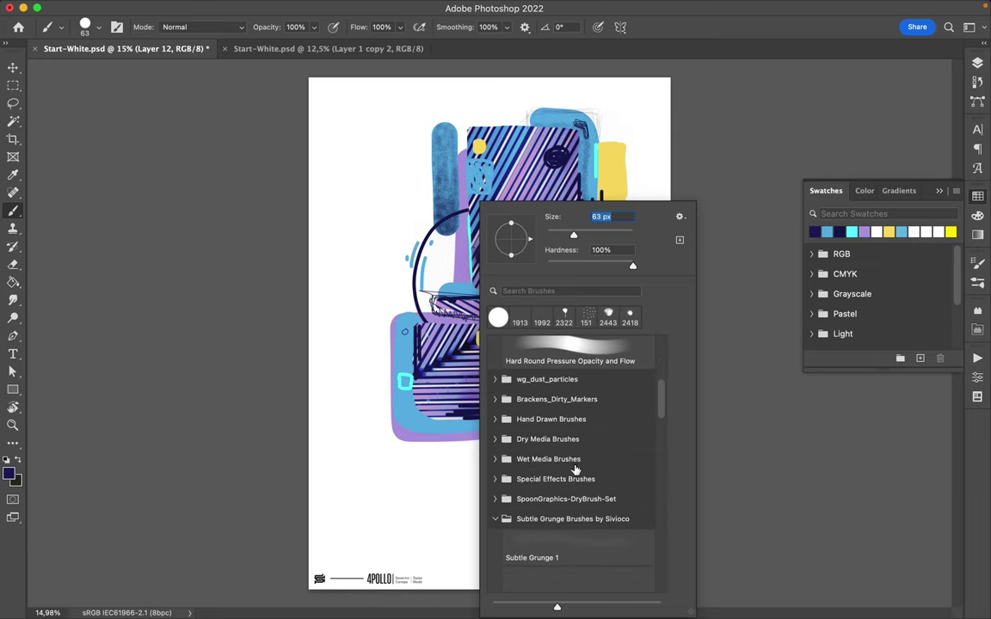
{"action": "left_click", "coordinate": [554, 480]}
{"action": "scroll", "coordinate": [554, 483], "scroll_direction": "down", "scroll_amount": 3}
{"action": "left_click", "coordinate": [554, 349]}
{"action": "left_click", "coordinate": [516, 384]}
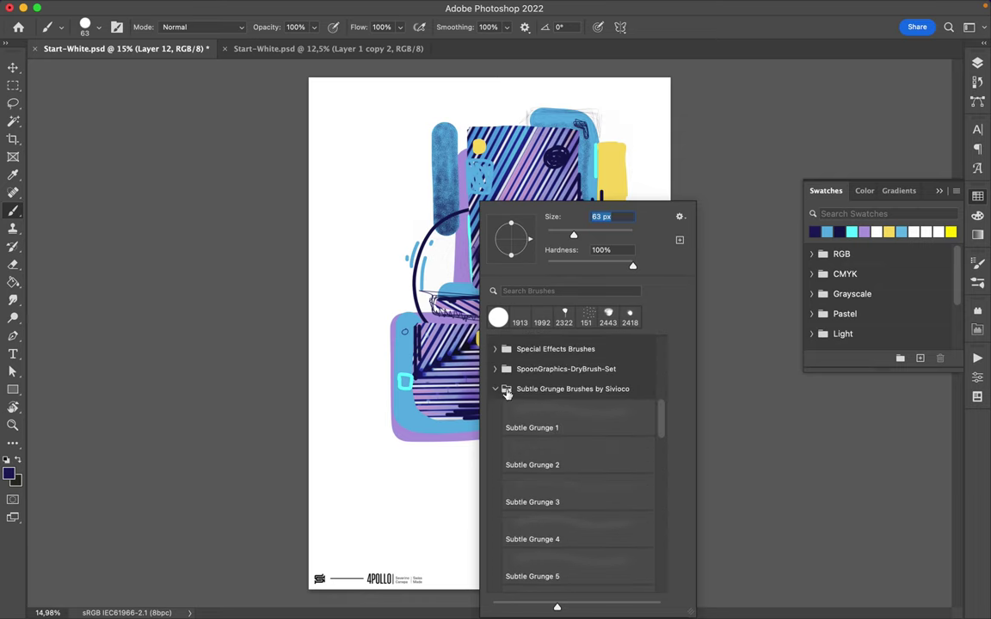
{"action": "scroll", "coordinate": [571, 434], "scroll_direction": "down", "scroll_amount": 2}
{"action": "left_click", "coordinate": [572, 436]}
{"action": "key", "text": "Escape"}
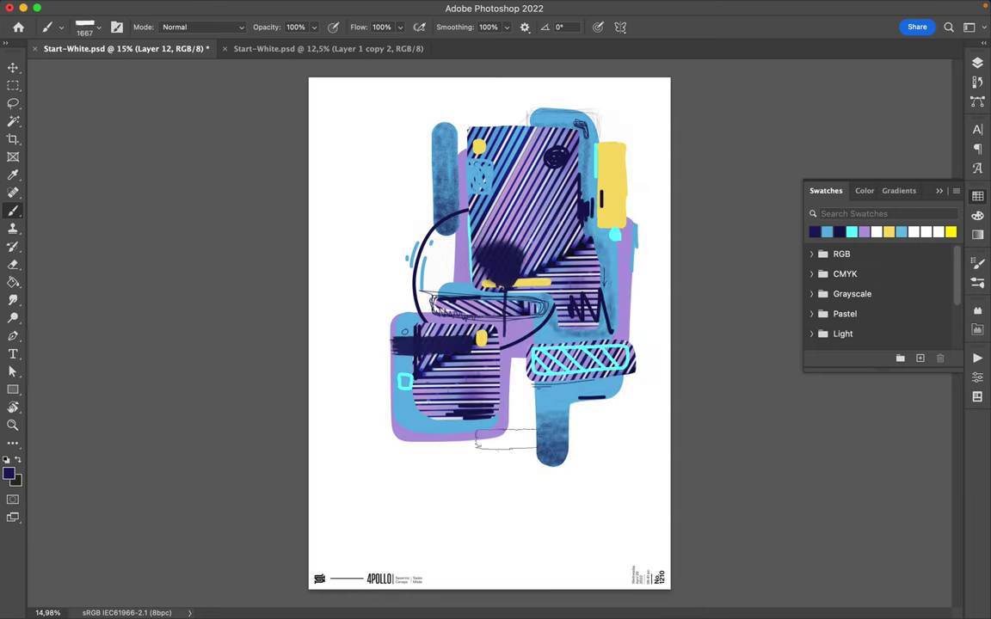
Add new bottom Layer 14 and paint a dark navy dry-brush stroke behind the artwork.
{"action": "key", "text": "F11"}
{"action": "key", "text": "F11"}
{"action": "left_click", "coordinate": [921, 580]}
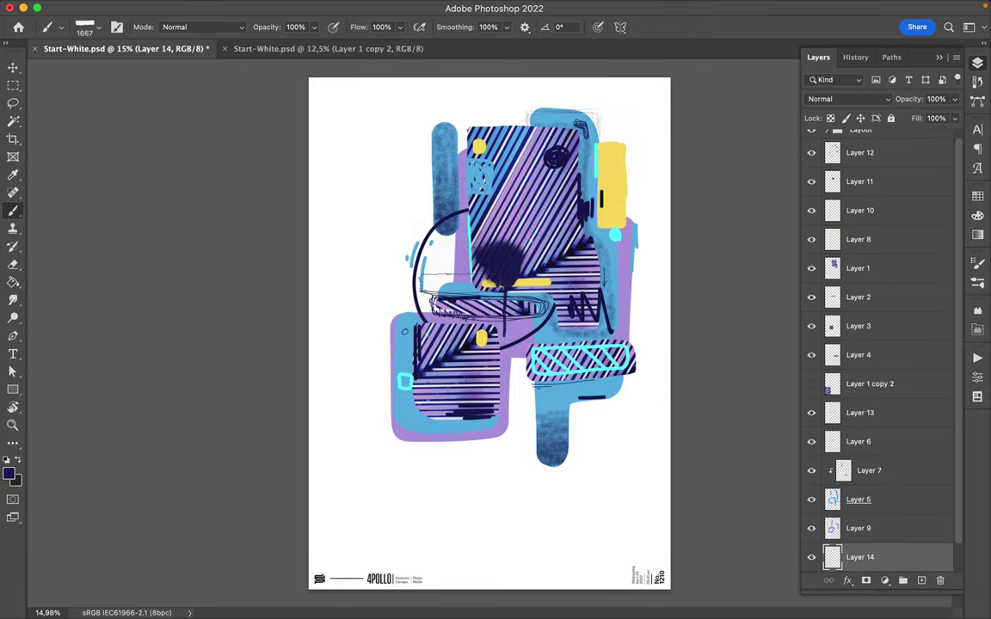
{"action": "left_click", "coordinate": [588, 391]}
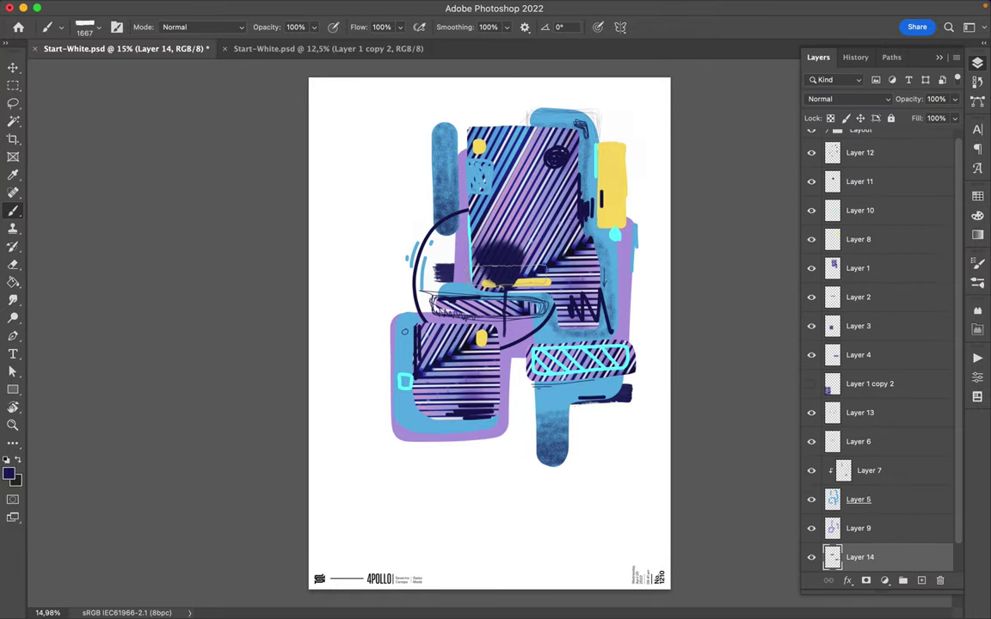
Pick light blue with the first Strokes brush and make Layer 12 active.
{"action": "right_click", "coordinate": [514, 203]}
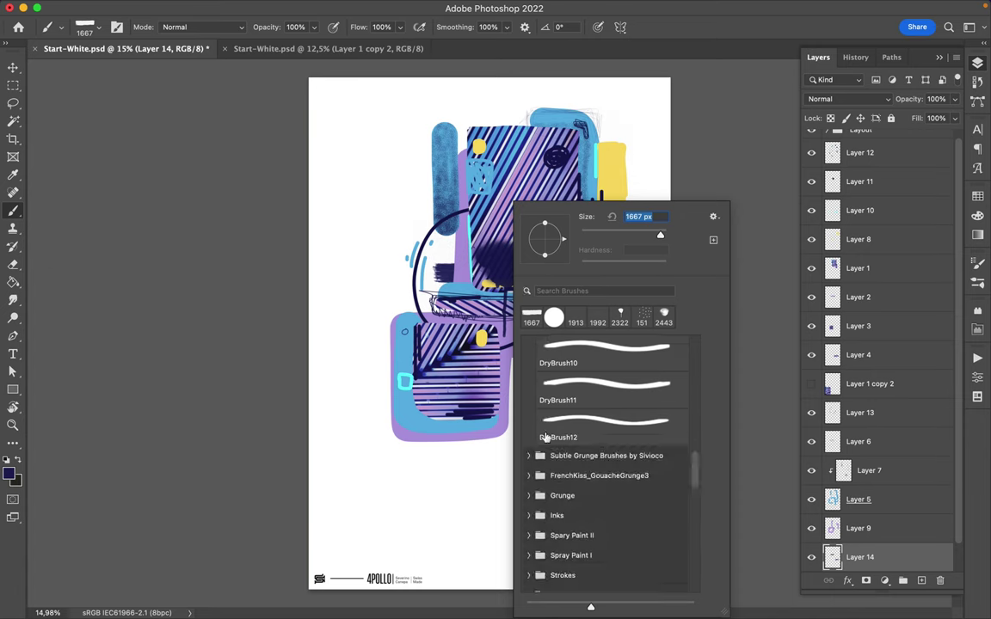
{"action": "left_click", "coordinate": [530, 496]}
{"action": "left_click", "coordinate": [606, 430]}
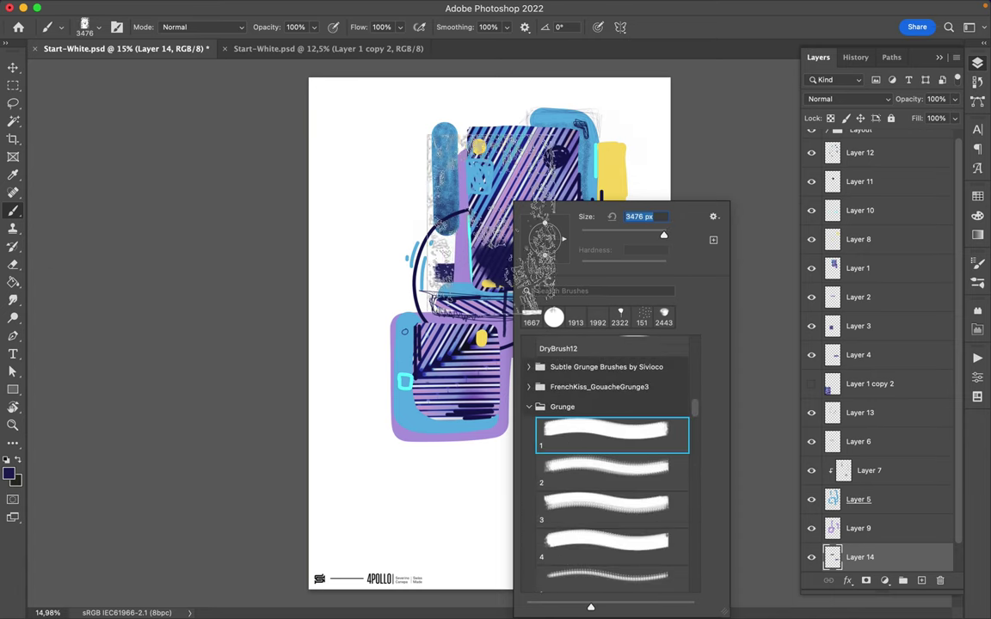
{"action": "left_click", "coordinate": [839, 231]}
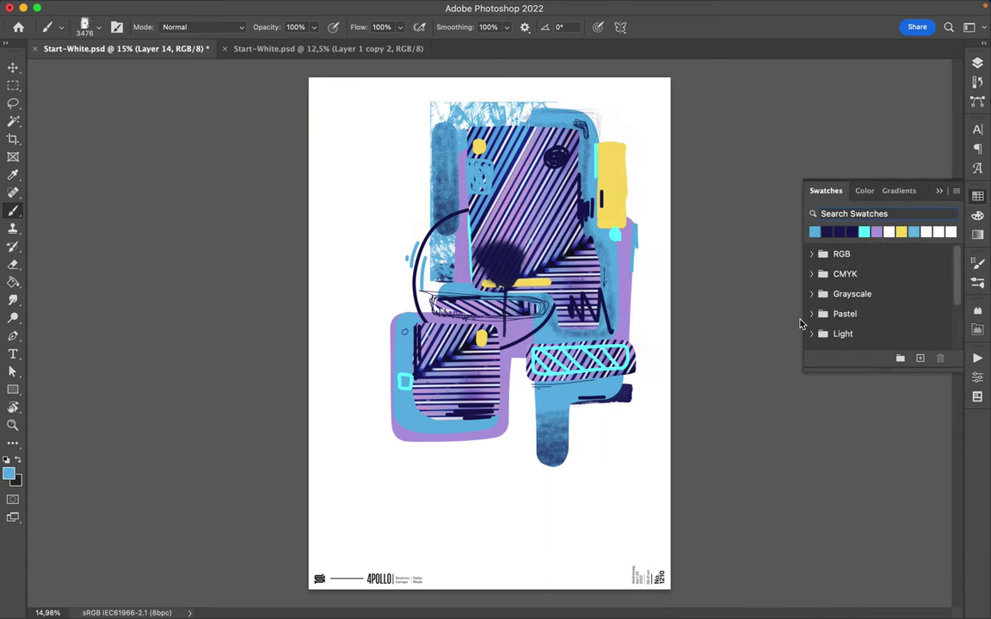
{"action": "right_click", "coordinate": [440, 301]}
{"action": "left_click", "coordinate": [458, 406]}
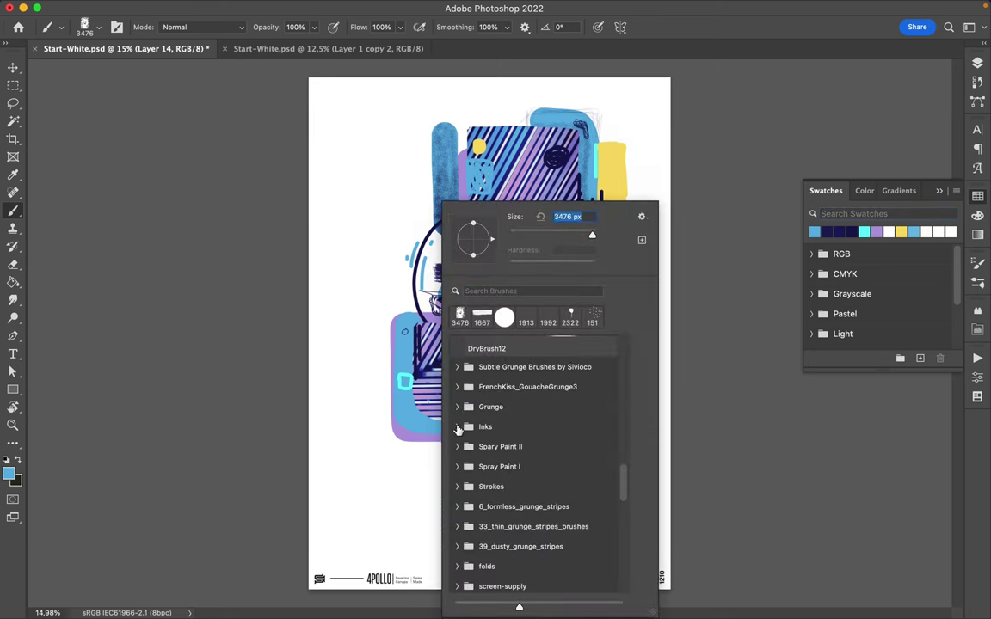
{"action": "left_click", "coordinate": [469, 486]}
{"action": "key", "text": "Return"}
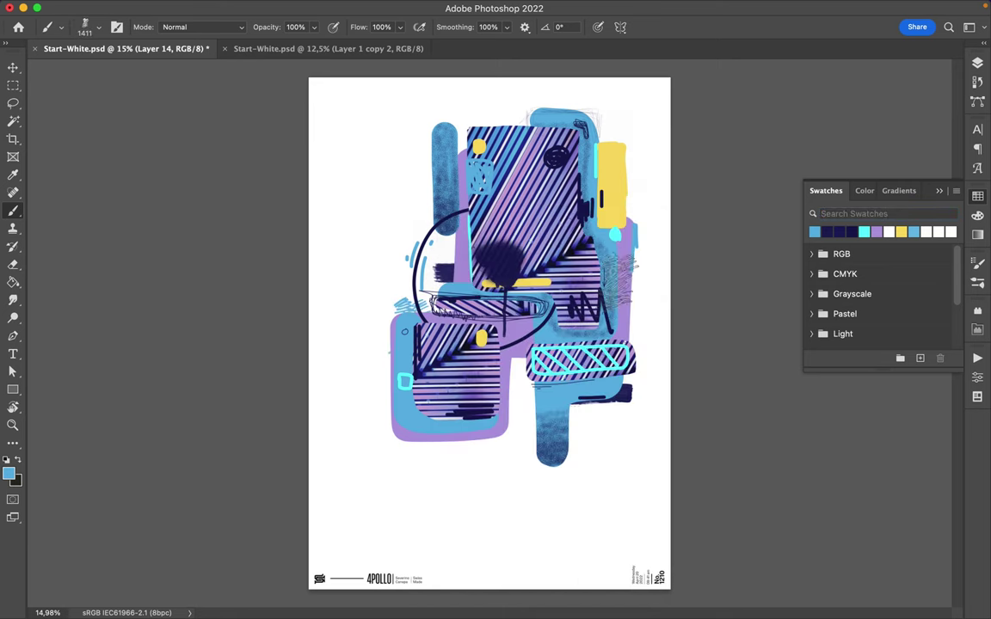
{"action": "left_click", "coordinate": [977, 63]}
{"action": "left_click", "coordinate": [869, 152]}
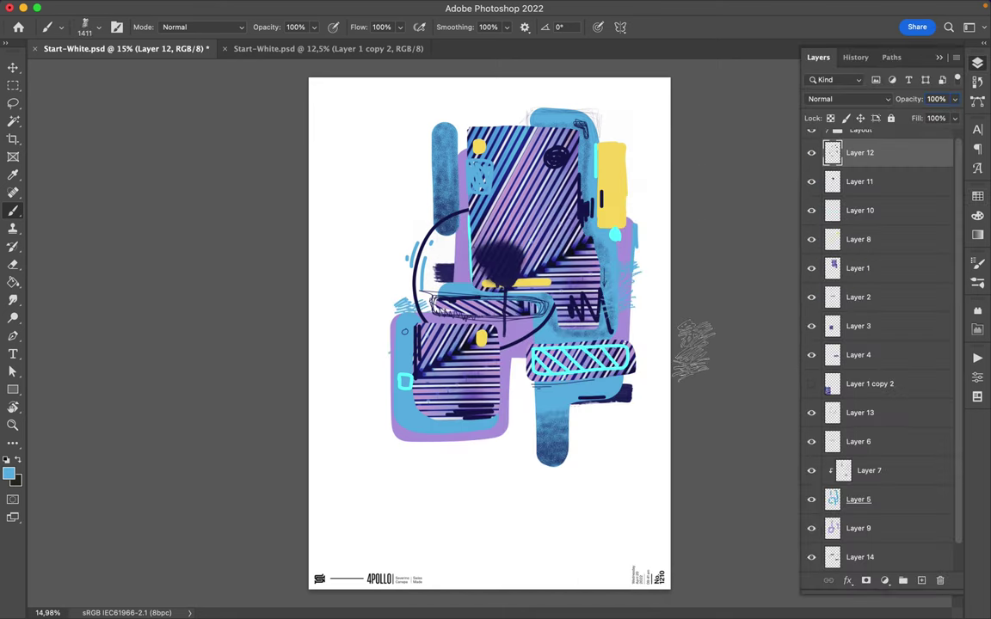
Scribble yellow over the striped panels with the third Strokes brush.
{"action": "right_click", "coordinate": [646, 200]}
{"action": "left_click", "coordinate": [748, 546]}
{"action": "scroll", "coordinate": [749, 516], "scroll_direction": "down", "scroll_amount": 3}
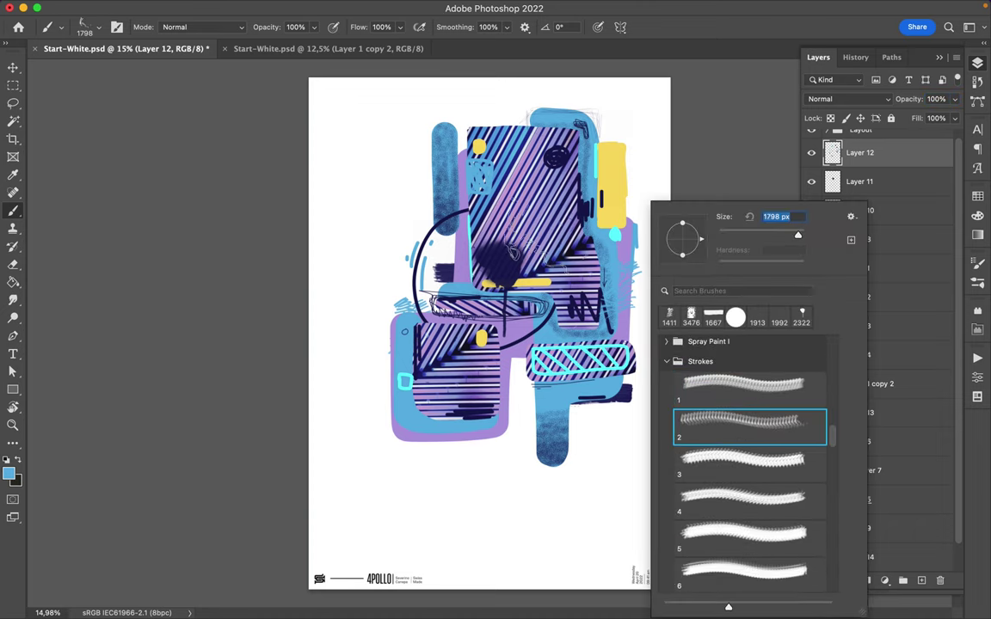
{"action": "key", "text": "Return"}
{"action": "left_click", "coordinate": [977, 196]}
{"action": "left_click", "coordinate": [814, 231]}
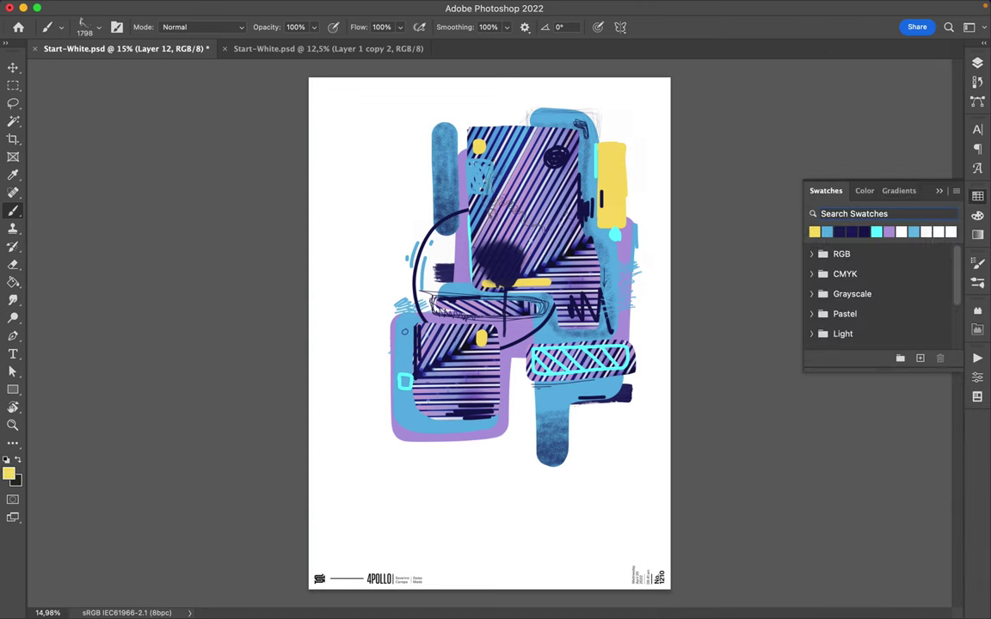
{"action": "right_click", "coordinate": [471, 195]}
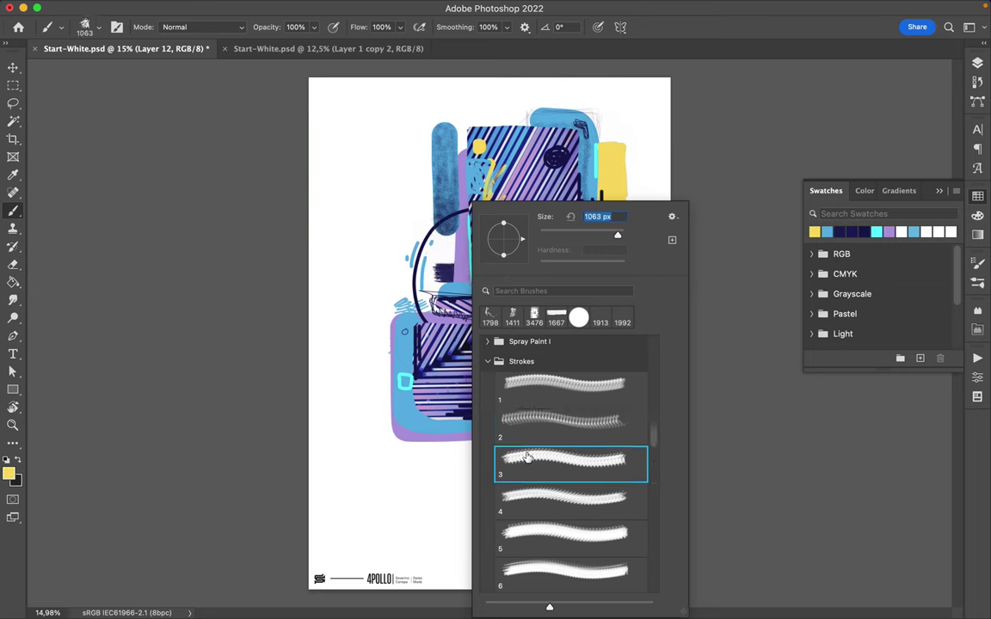
{"action": "double_click", "coordinate": [571, 464]}
{"action": "left_click_drag", "start_coordinate": [418, 323], "coordinate": [430, 361]}
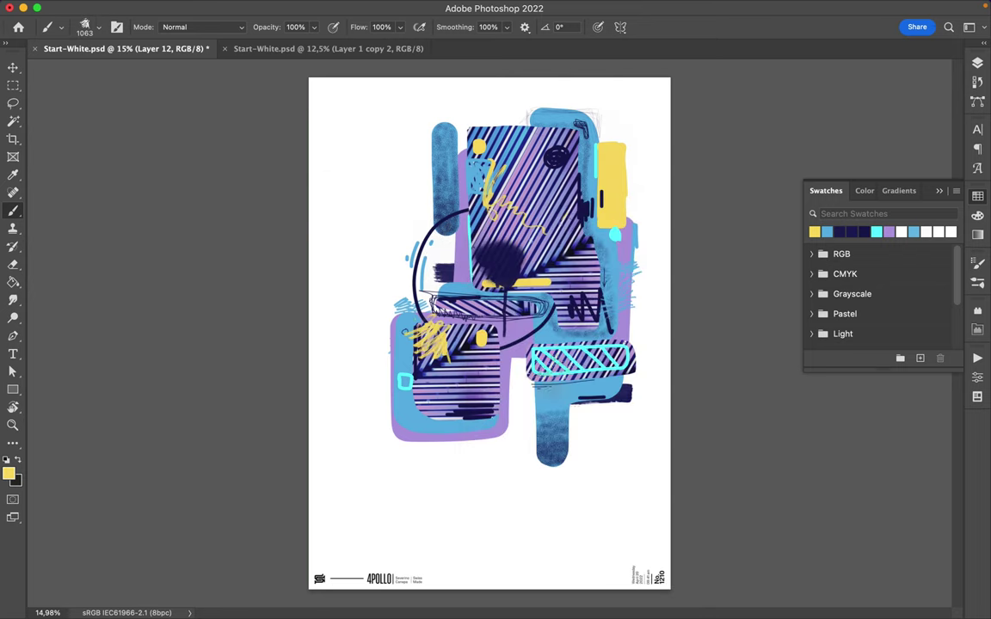
Switch to light blue with a 1 px Soft Round brush.
{"action": "right_click", "coordinate": [471, 348]}
{"action": "double_click", "coordinate": [602, 351]}
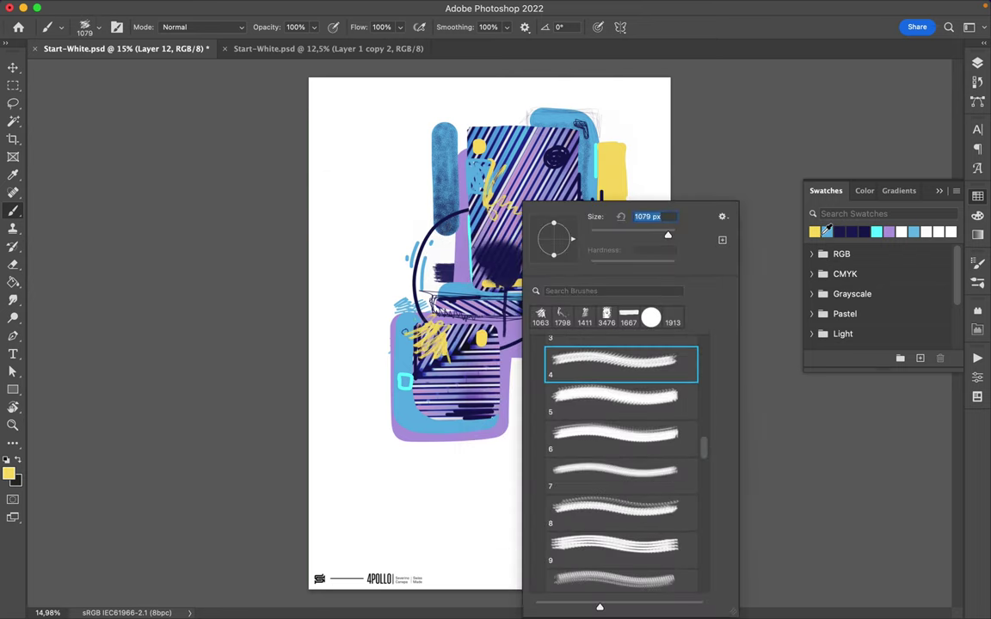
{"action": "left_click", "coordinate": [594, 412], "text": "alt"}
{"action": "key", "text": "v"}
{"action": "key", "text": "b"}
{"action": "key", "text": "v"}
{"action": "key", "text": "b"}
{"action": "right_click", "coordinate": [464, 308]}
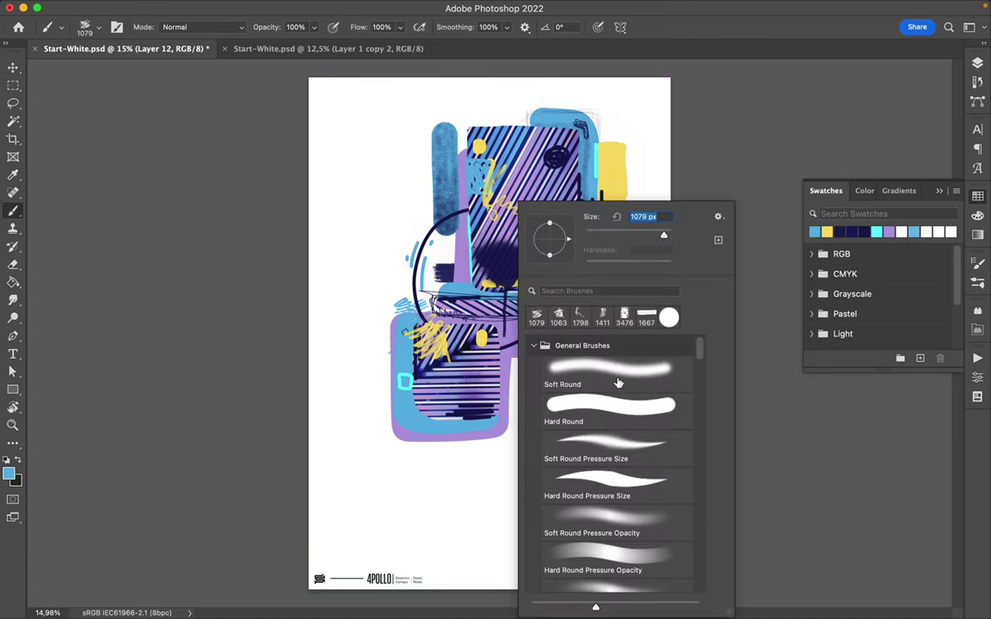
{"action": "left_click", "coordinate": [590, 237]}
{"action": "key", "text": "Return"}
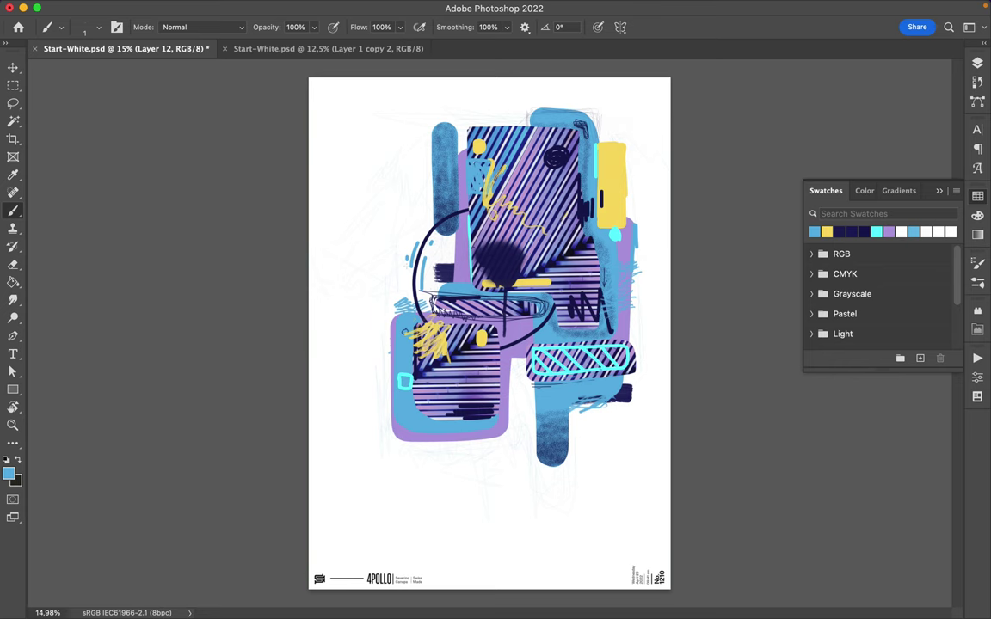
Choose a 3 px Hard Round brush and add new Layer 15 above Layer 12.
{"action": "right_click", "coordinate": [383, 393]}
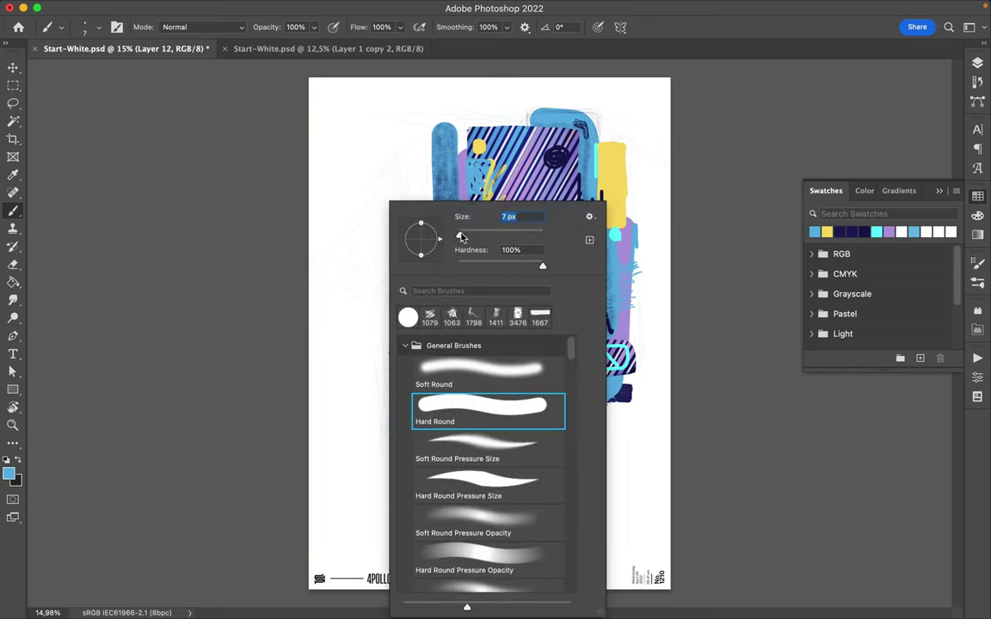
{"action": "left_click", "coordinate": [977, 63]}
{"action": "key", "text": "ctrl+shift+alt+n"}
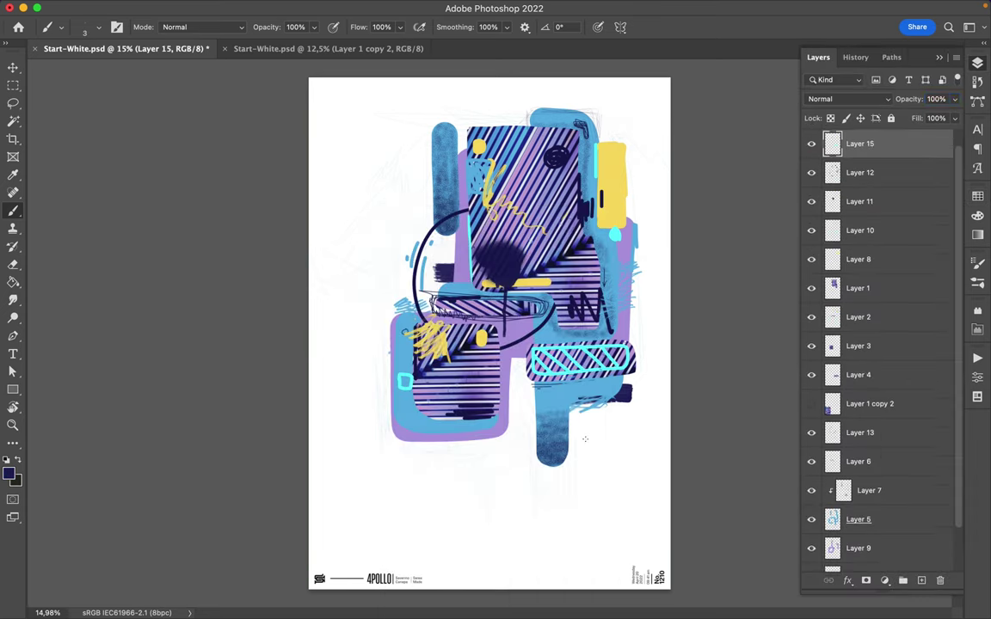
Draw loose sketch lines and long zigzags around the whole poster, then save.
{"action": "left_click_drag", "start_coordinate": [376, 312], "coordinate": [380, 346]}
{"action": "left_click_drag", "start_coordinate": [513, 121], "coordinate": [522, 110]}
{"action": "left_click_drag", "start_coordinate": [460, 91], "coordinate": [476, 108]}
{"action": "left_click_drag", "start_coordinate": [370, 344], "coordinate": [389, 322]}
{"action": "left_click_drag", "start_coordinate": [620, 163], "coordinate": [623, 145]}
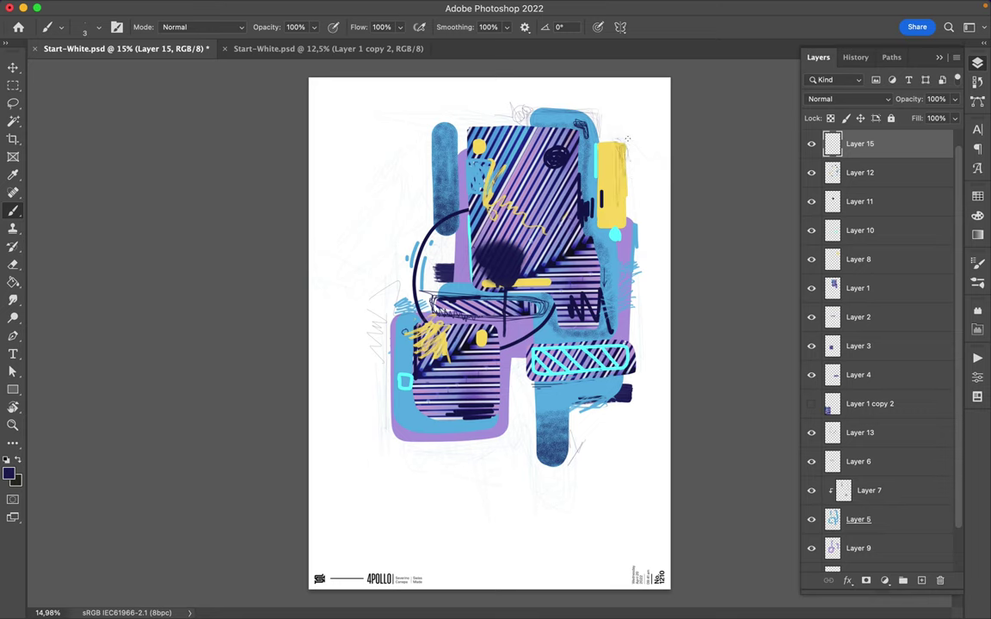
{"action": "left_click_drag", "start_coordinate": [429, 129], "coordinate": [437, 120]}
{"action": "left_click_drag", "start_coordinate": [394, 217], "coordinate": [343, 302]}
{"action": "left_click_drag", "start_coordinate": [658, 185], "coordinate": [658, 302]}
{"action": "mouse_move", "coordinate": [392, 198]}
{"action": "left_mouse_down"}
{"action": "mouse_move", "coordinate": [344, 404]}
{"action": "mouse_move", "coordinate": [392, 406]}
{"action": "left_mouse_up"}
{"action": "left_click_drag", "start_coordinate": [476, 348], "coordinate": [476, 418]}
{"action": "left_click_drag", "start_coordinate": [528, 388], "coordinate": [516, 442]}
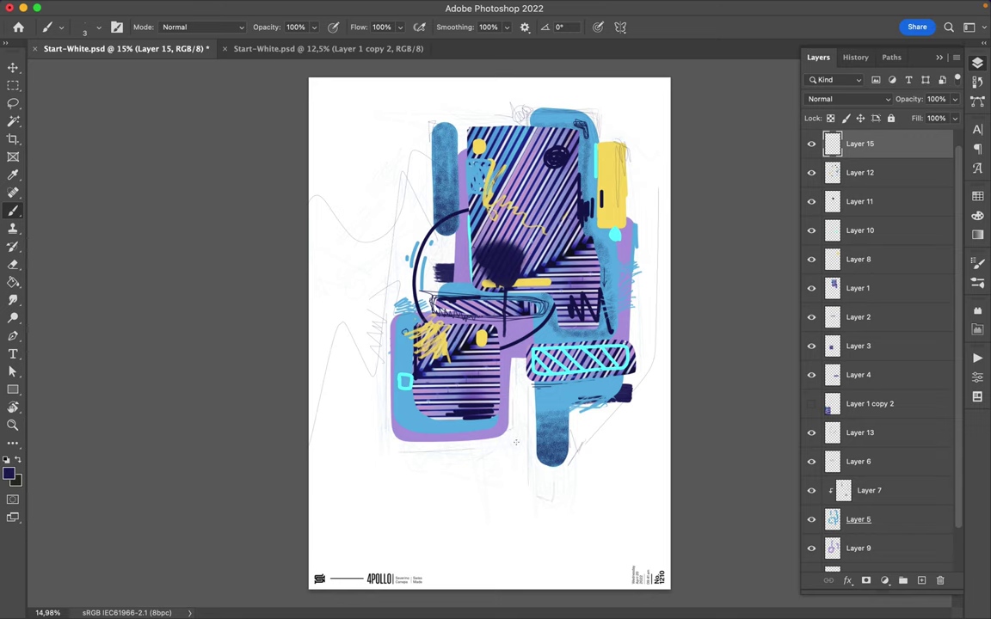
{"action": "left_click_drag", "start_coordinate": [414, 110], "coordinate": [472, 111]}
{"action": "key", "text": "super+s"}
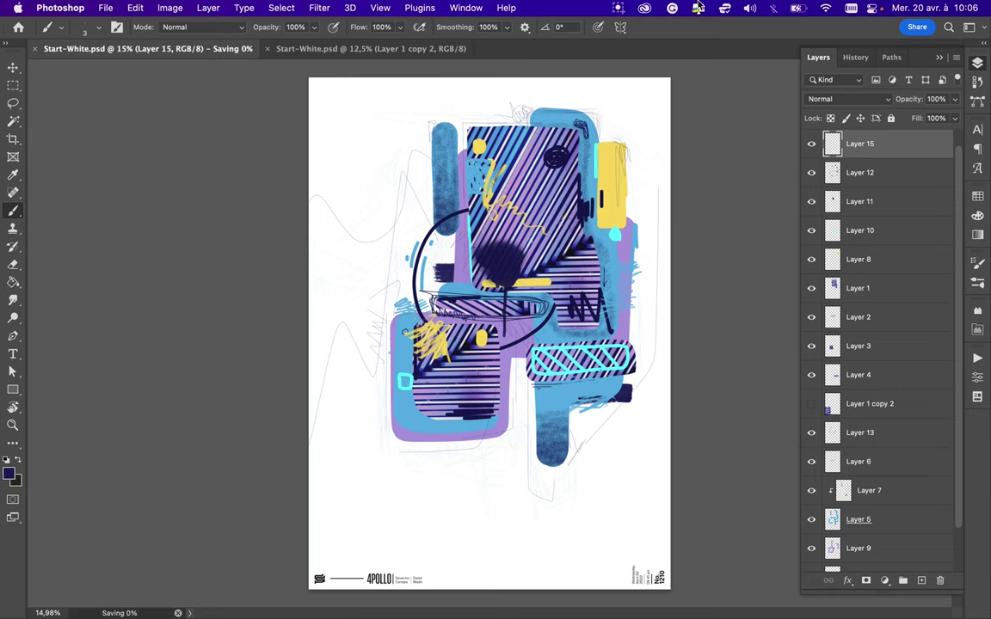
Use the top menu bar to display the finished 4POLLO poster on its own.
{"action": "left_click", "coordinate": [630, 5]}
{"action": "left_click", "coordinate": [686, 40]}
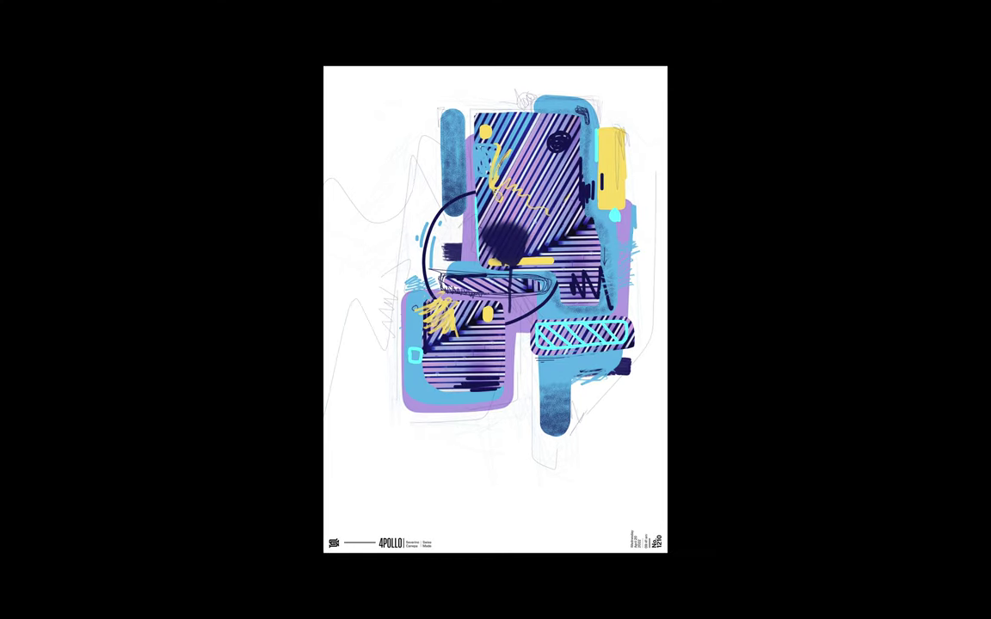